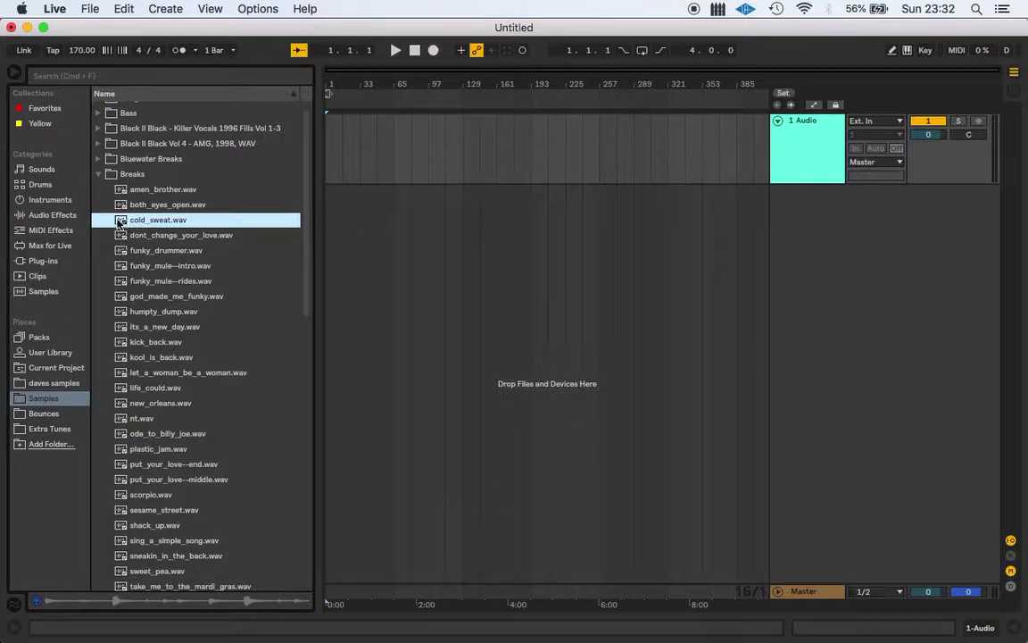
# Step: Place the cold_sweat.wav break at bar 1 of the audio track, enlarge the track's height, and hide the browser
pyautogui.moveTo(120, 222); pyautogui.dragTo(330, 153)
pyautogui.moveTo(328, 76); pyautogui.dragTo(334, 229)
pyautogui.moveTo(801, 183); pyautogui.dragTo(788, 486)
pyautogui.moveTo(344, 83); pyautogui.dragTo(345, 157)
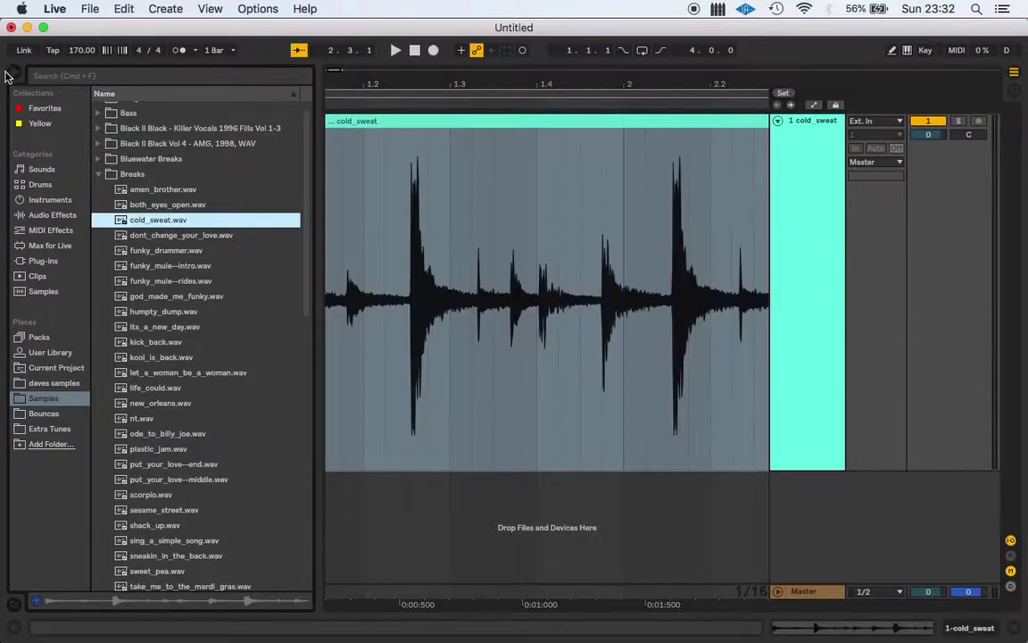
pyautogui.click(6, 77)
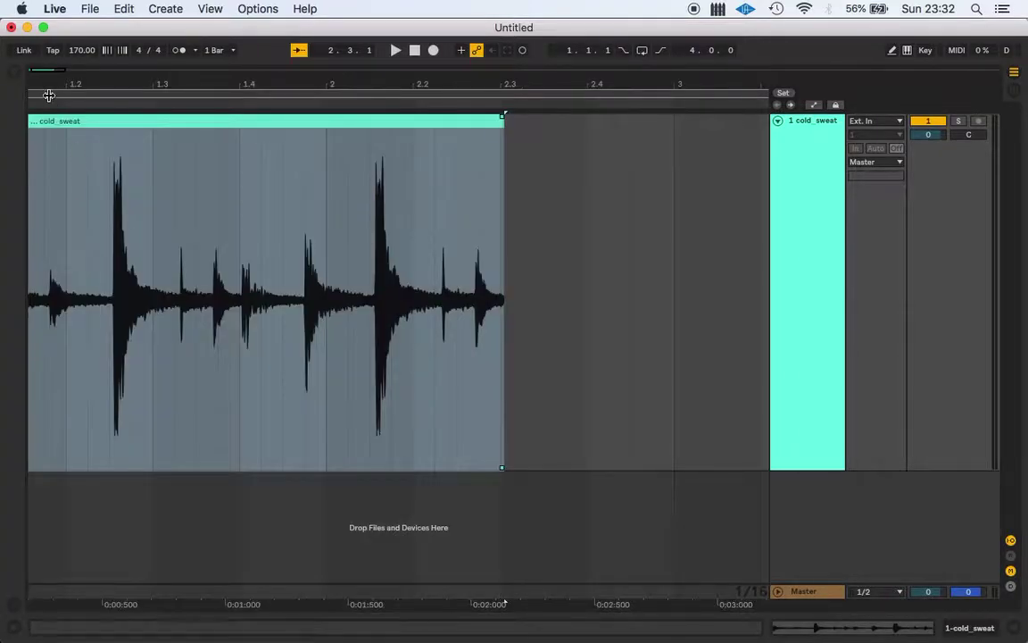
# Step: Play the cold_sweat clip from its start to hear the break
pyautogui.press('space')
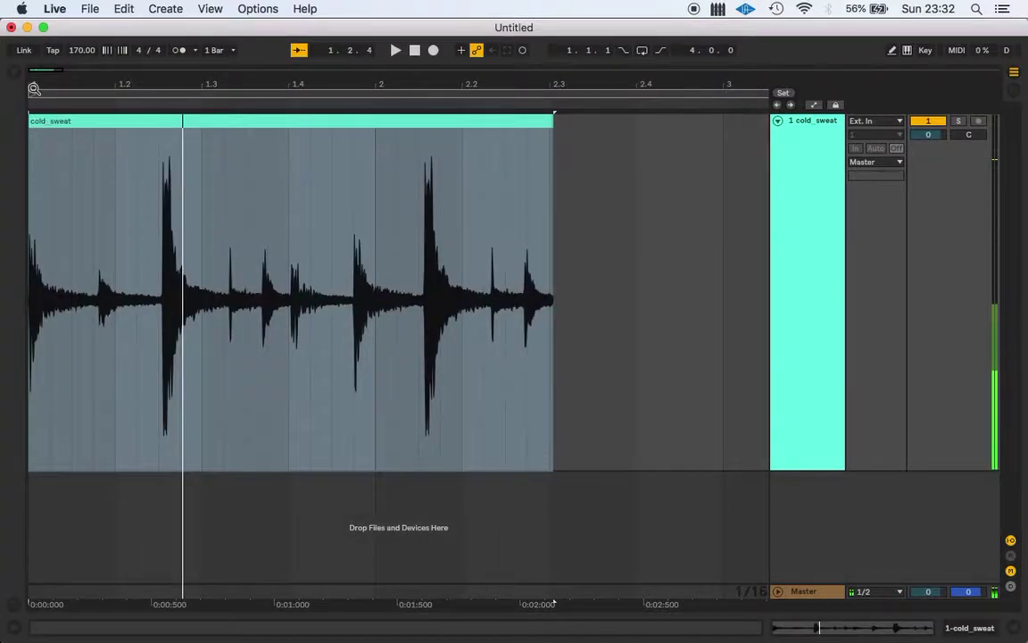
pyautogui.click(25, 162)
pyautogui.moveTo(30, 83); pyautogui.dragTo(18, 154)
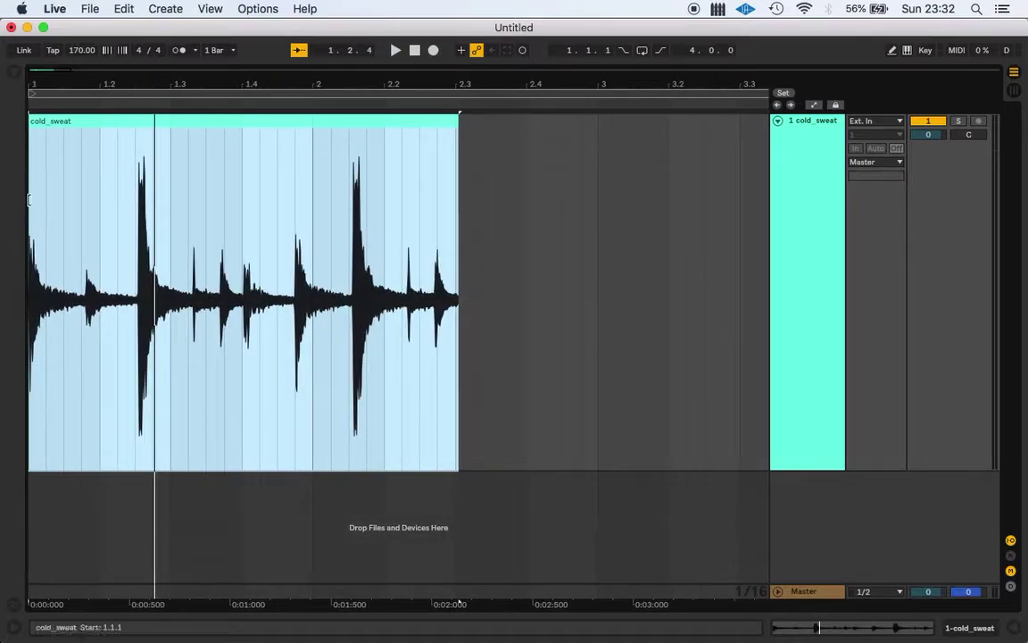
pyautogui.press('space')
pyautogui.press('space')
# Step: Split the clip at the zero crossing just before the first snare hit, at about 0:00:544
pyautogui.moveTo(132, 95); pyautogui.dragTo(142, 259)
pyautogui.click(215, 329)
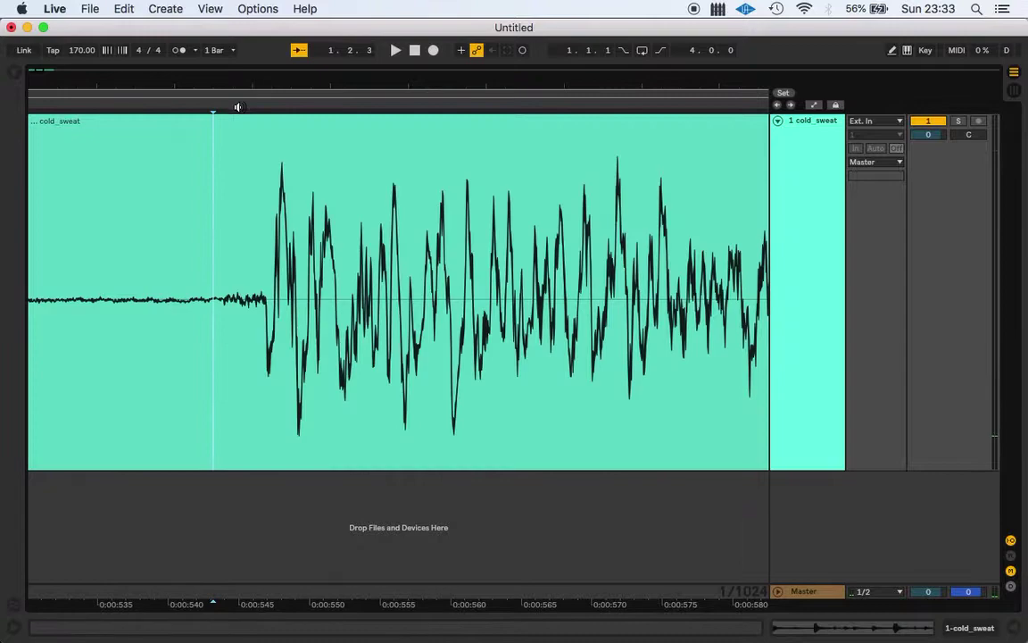
pyautogui.moveTo(227, 77); pyautogui.dragTo(196, 174)
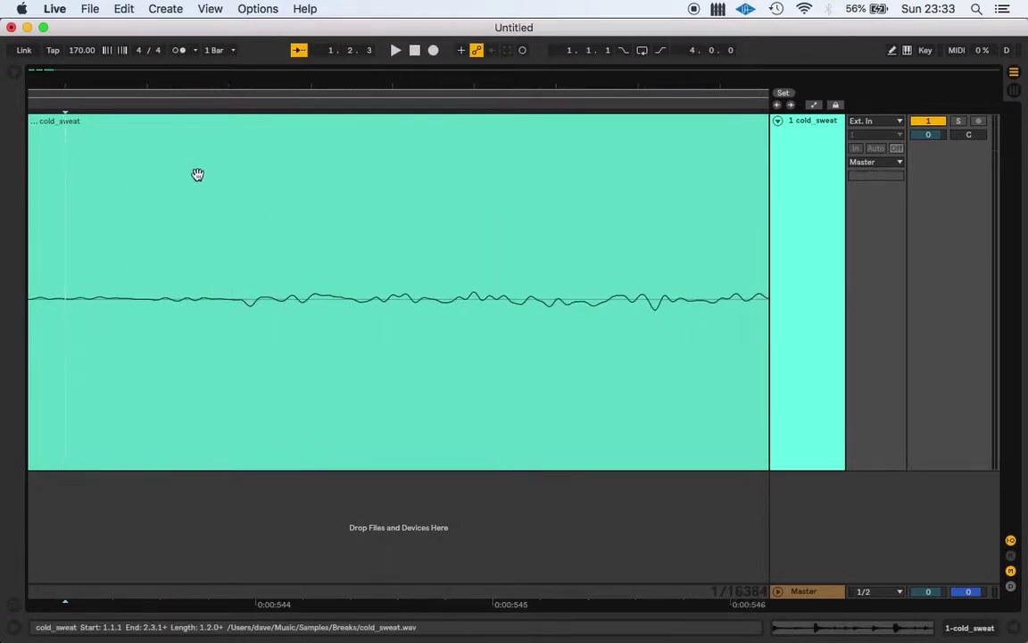
pyautogui.moveTo(238, 85); pyautogui.dragTo(236, 134)
pyautogui.click(232, 311)
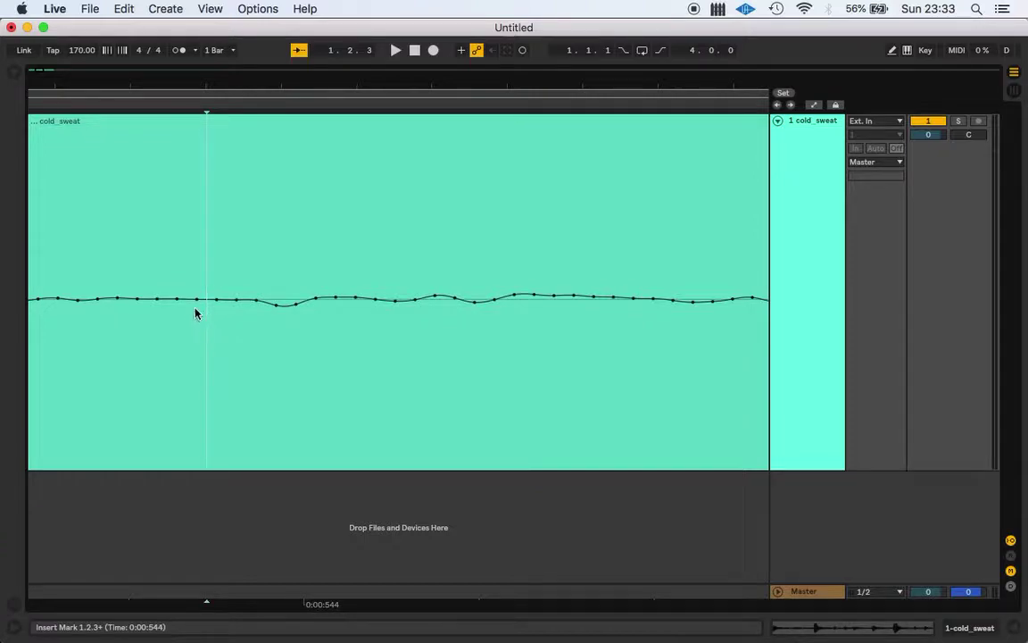
pyautogui.press('super+e')
# Step: Play the break from the new split point
pyautogui.moveTo(200, 85); pyautogui.dragTo(75, 77)
pyautogui.press('space')
pyautogui.click(120, 361)
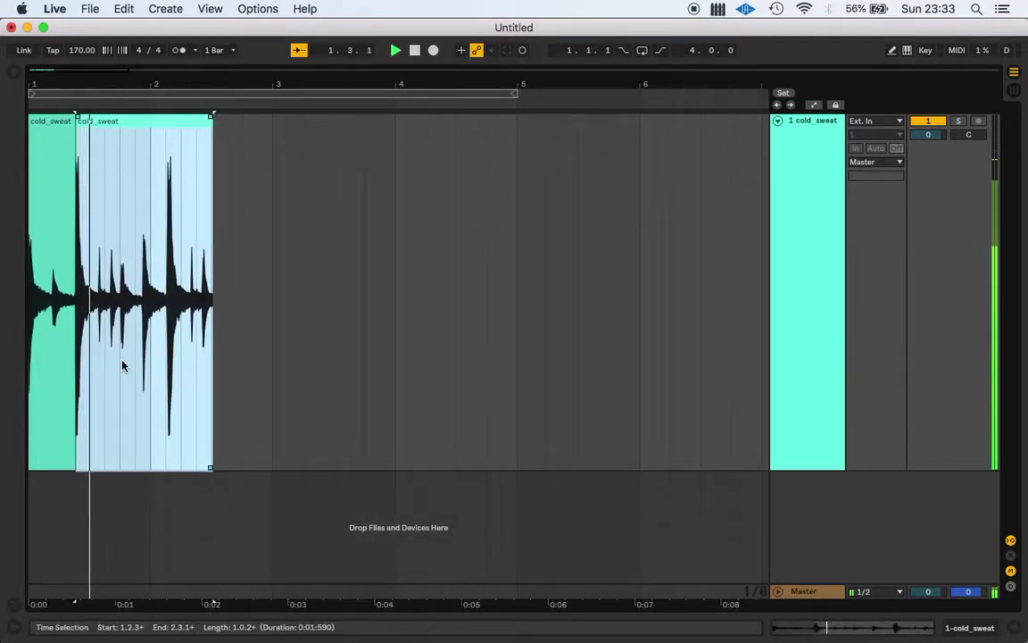
pyautogui.press('space')
# Step: Split the second slice at the zero crossing just before the hit near 1.4.1, at about 0:01:070
pyautogui.click(122, 359)
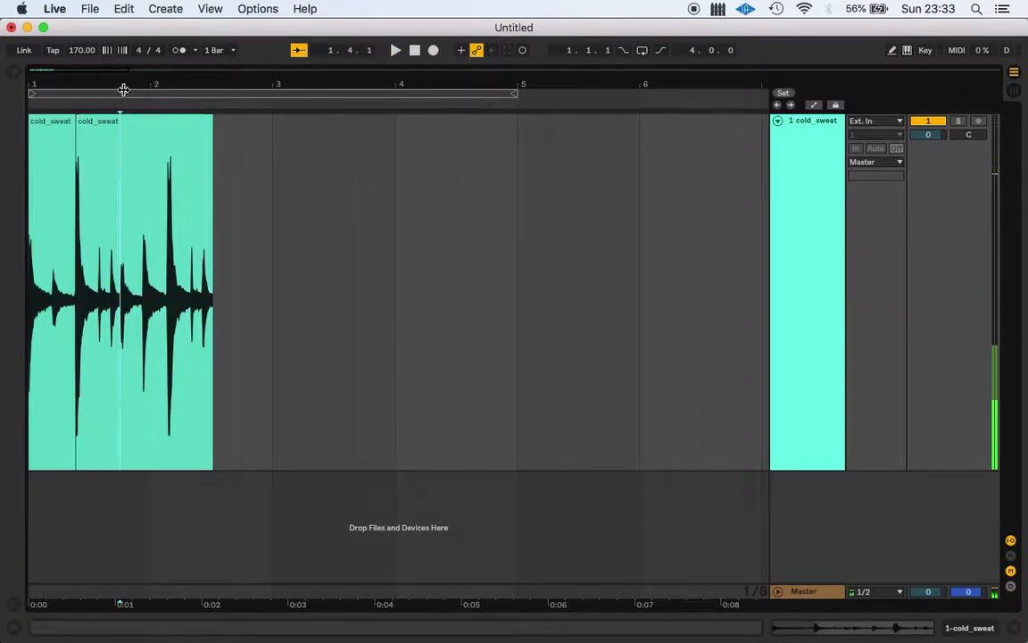
pyautogui.moveTo(121, 82); pyautogui.dragTo(122, 326)
pyautogui.click(335, 295)
pyautogui.click(310, 312)
pyautogui.moveTo(297, 83); pyautogui.dragTo(295, 214)
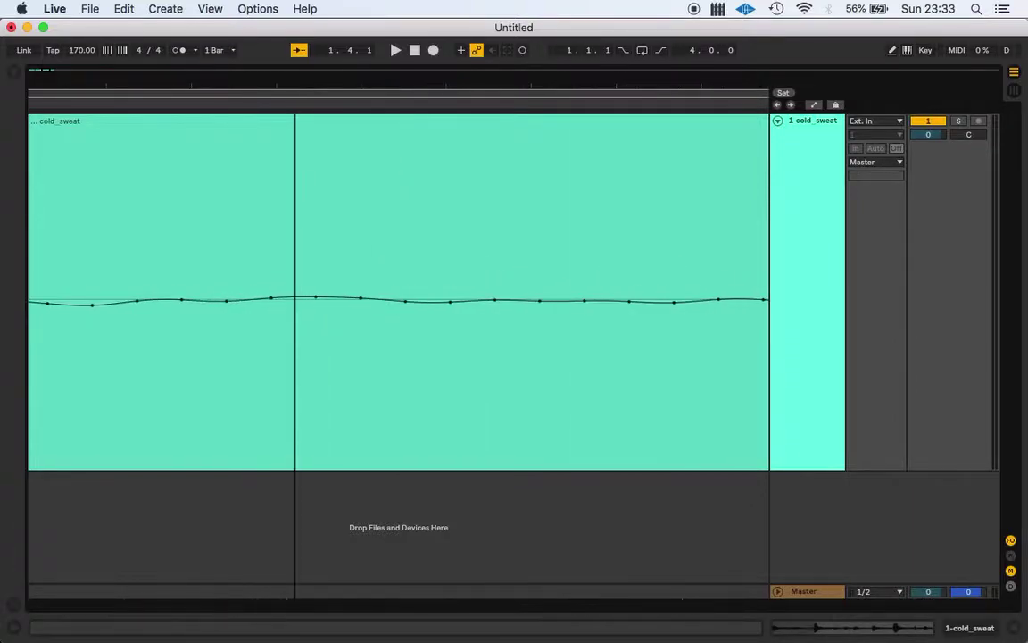
pyautogui.click(168, 334)
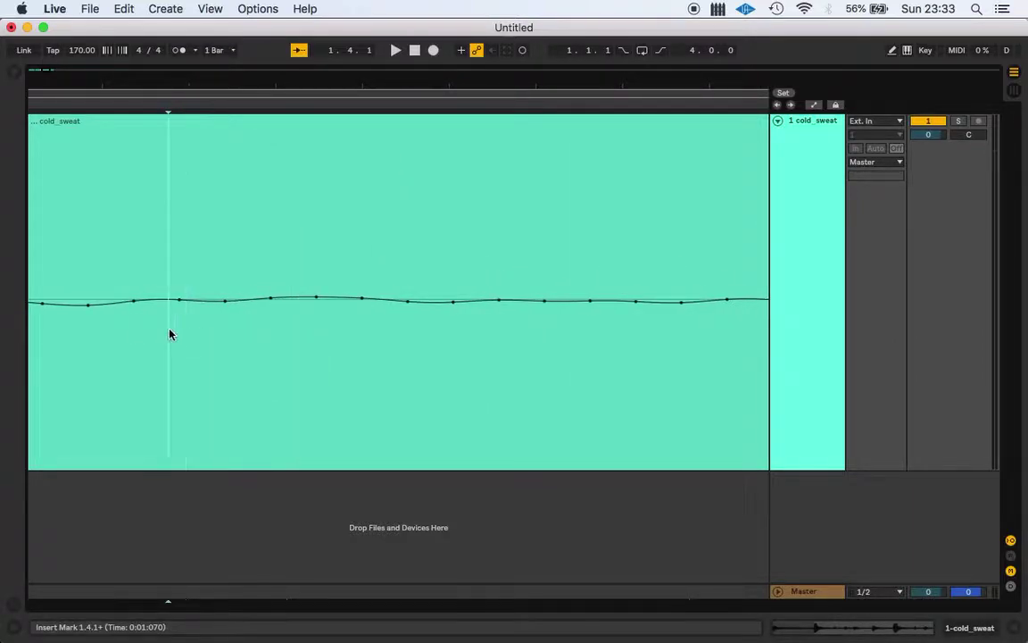
pyautogui.press('super+e')
# Step: Play the second and third slices to check where their cuts fall
pyautogui.click(207, 117)
pyautogui.moveTo(156, 81)
pyautogui.mouseDown()
pyautogui.moveTo(156, 54)
pyautogui.moveTo(156, 76)
pyautogui.mouseUp()
pyautogui.press('space')
pyautogui.press('space')
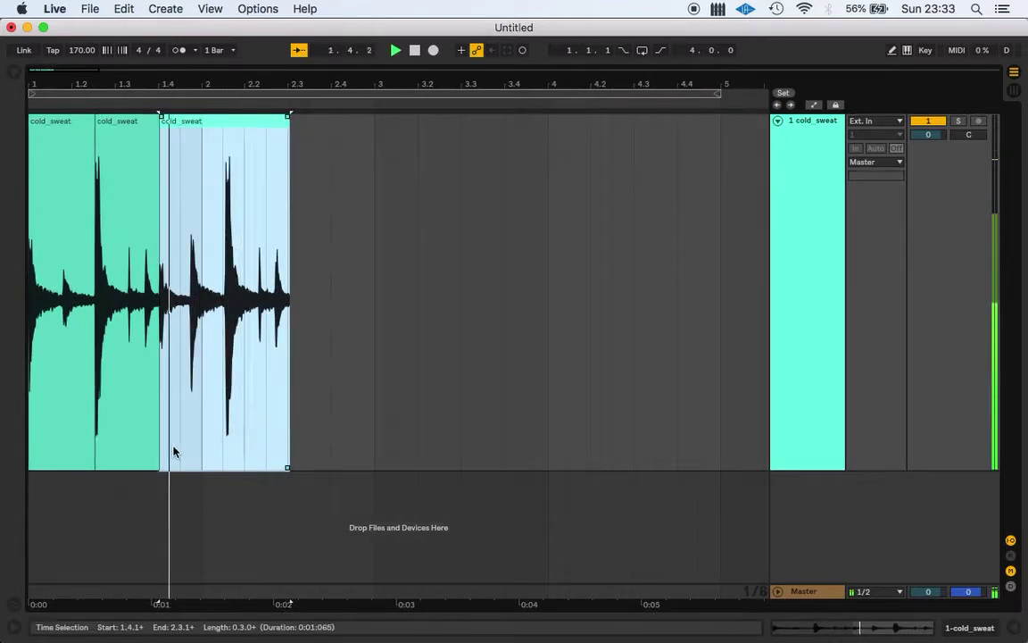
pyautogui.press('space')
pyautogui.press('space')
pyautogui.press('space')
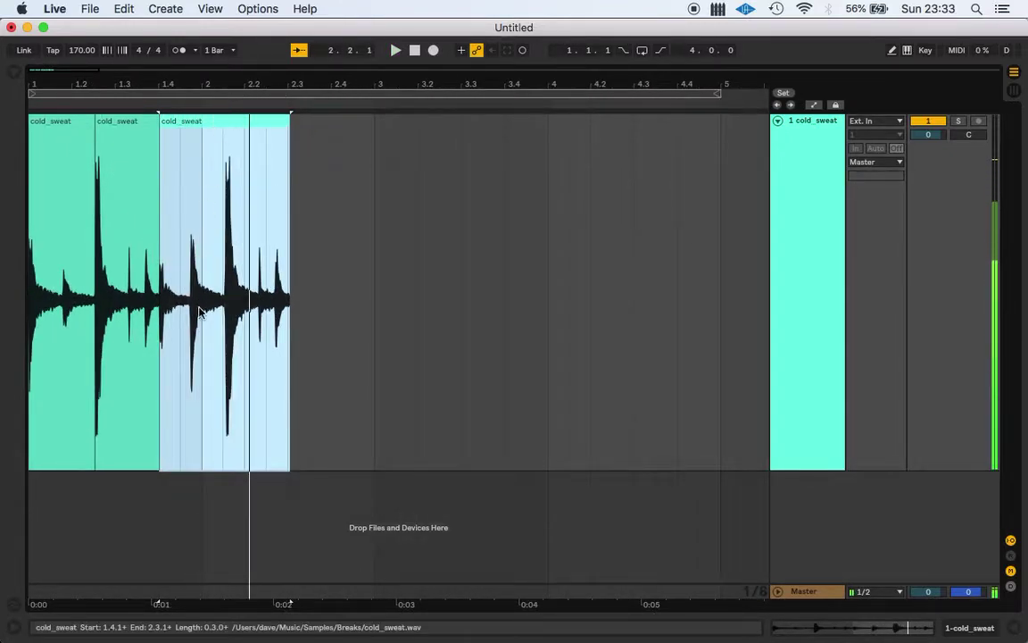
pyautogui.click(124, 202)
pyautogui.press('space')
pyautogui.click(164, 226)
pyautogui.press('space')
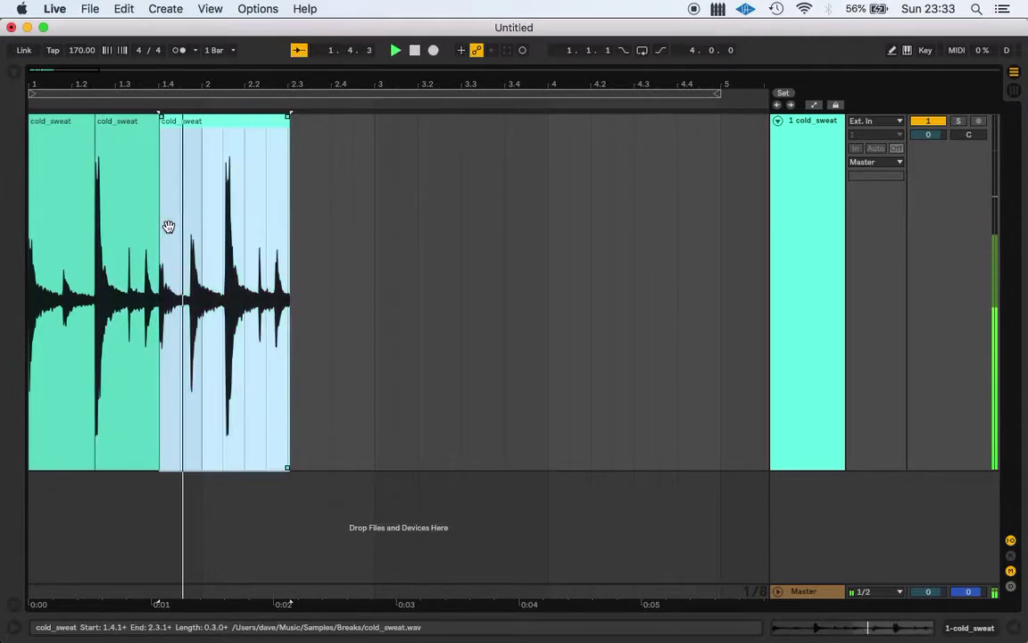
pyautogui.press('space')
# Step: Place the insert marker just before the second snare hit, near 2.1.3, and play from there
pyautogui.click(227, 427)
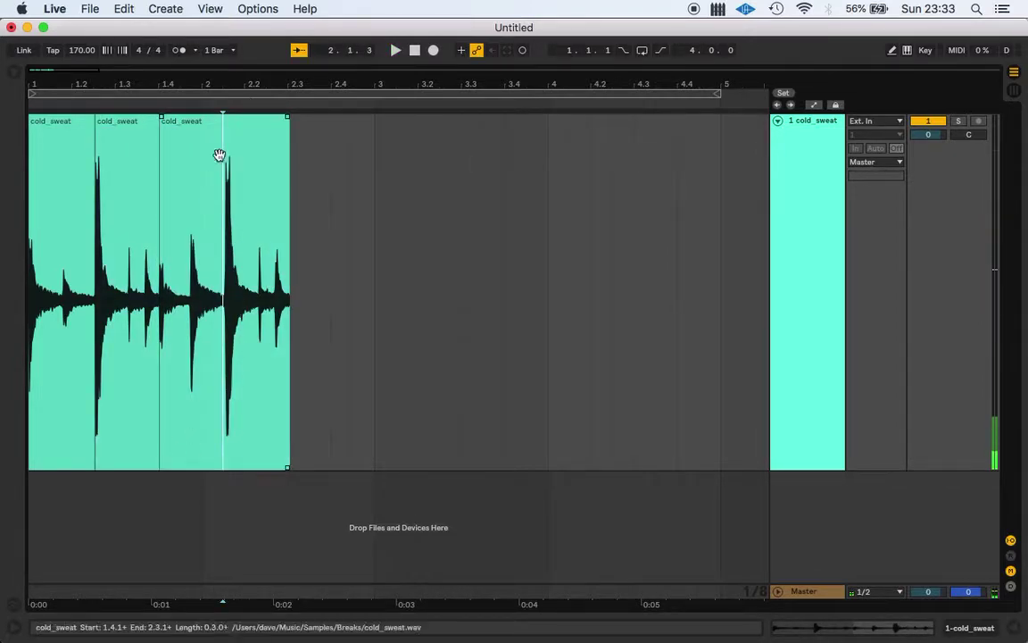
pyautogui.moveTo(224, 76); pyautogui.dragTo(291, 336)
pyautogui.click(223, 330)
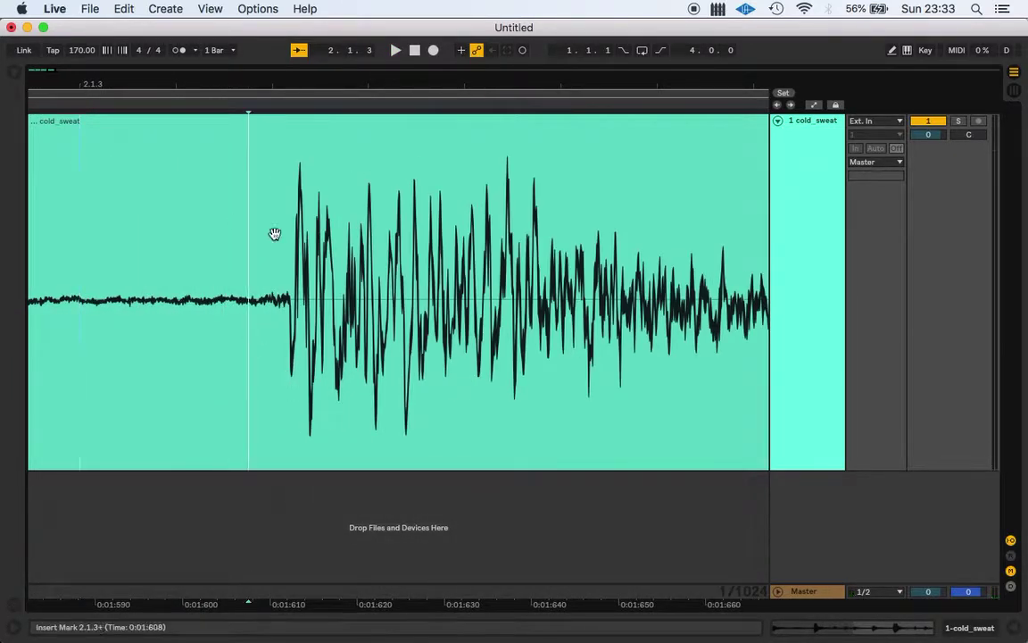
pyautogui.moveTo(223, 78); pyautogui.dragTo(223, 151)
pyautogui.moveTo(253, 81); pyautogui.dragTo(252, 294)
pyautogui.click(236, 328)
pyautogui.press('space')
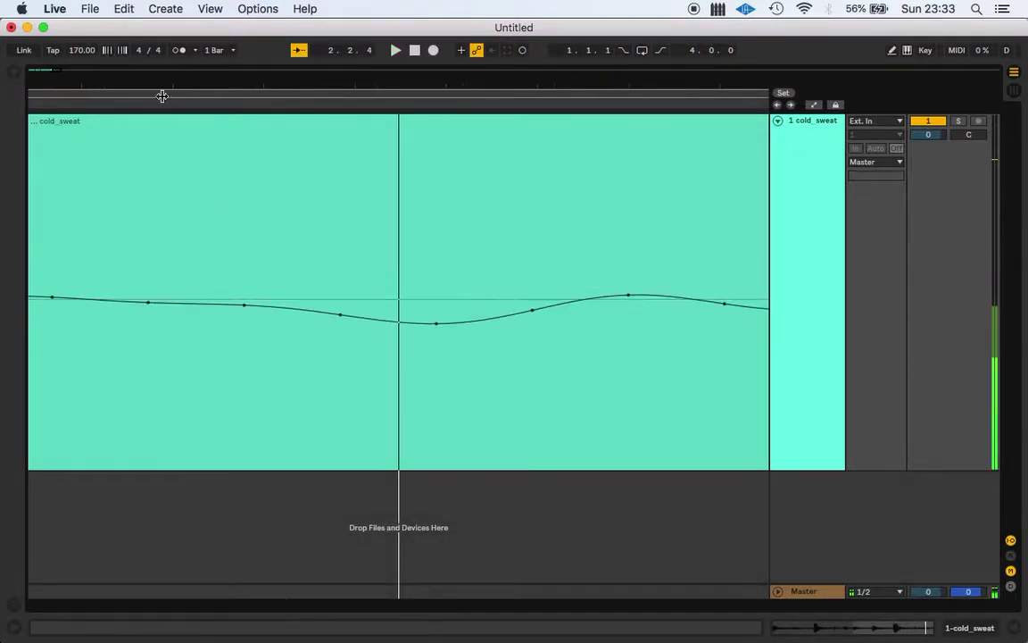
# Step: Split the third slice at the zero crossing just before the second snare hit, near 2.1.3
pyautogui.moveTo(119, 75); pyautogui.dragTo(402, 8)
pyautogui.moveTo(212, 88)
pyautogui.mouseDown()
pyautogui.moveTo(212, 100)
pyautogui.moveTo(213, 62)
pyautogui.moveTo(212, 102)
pyautogui.mouseUp()
pyautogui.moveTo(558, 90)
pyautogui.mouseDown()
pyautogui.moveTo(585, 73)
pyautogui.moveTo(572, 112)
pyautogui.moveTo(670, 87)
pyautogui.mouseUp()
pyautogui.moveTo(547, 84)
pyautogui.mouseDown()
pyautogui.moveTo(528, 120)
pyautogui.moveTo(767, 81)
pyautogui.mouseUp()
pyautogui.moveTo(363, 89); pyautogui.dragTo(363, 116)
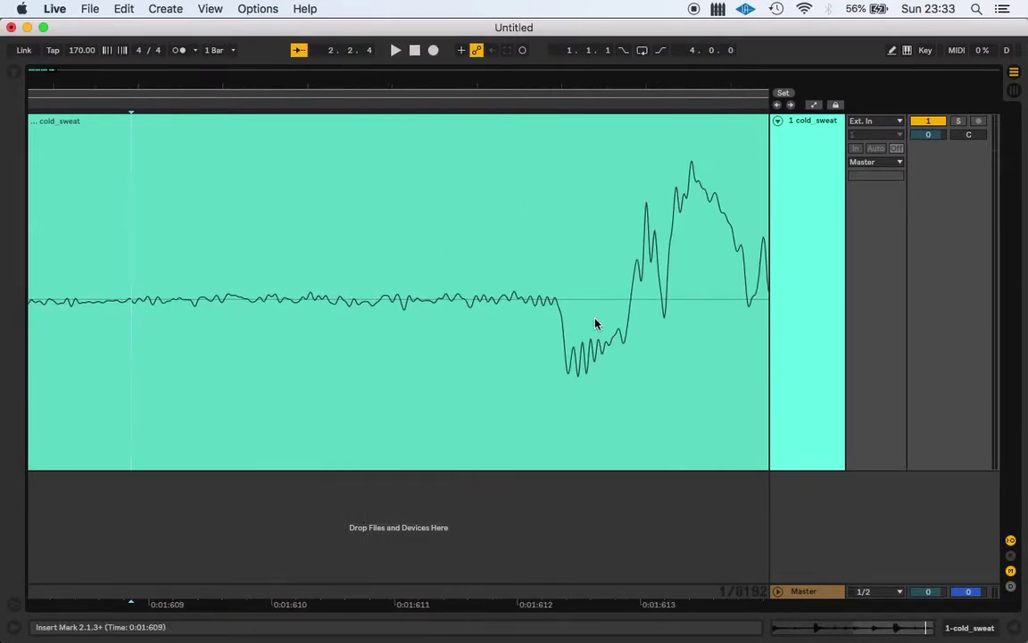
pyautogui.click(475, 329)
pyautogui.click(517, 328)
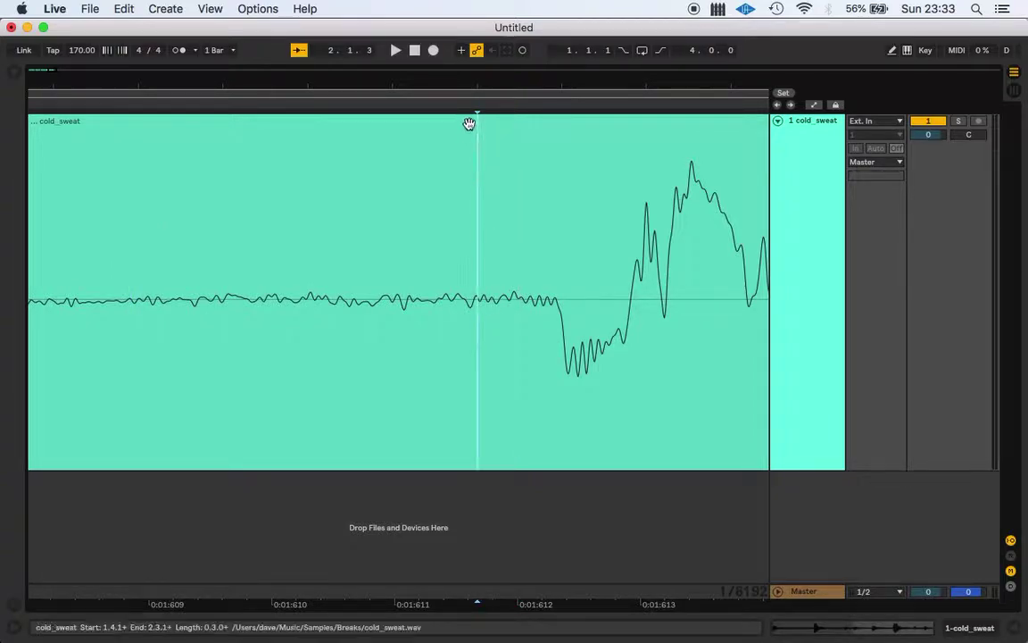
pyautogui.moveTo(426, 79); pyautogui.dragTo(454, 308)
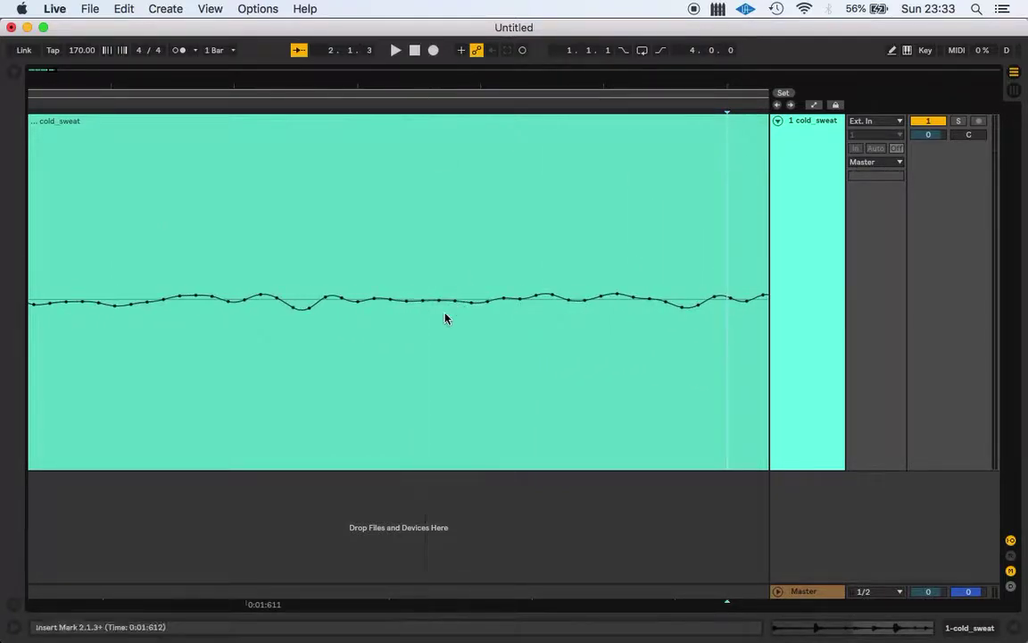
pyautogui.moveTo(622, 83)
pyautogui.mouseDown()
pyautogui.moveTo(622, 60)
pyautogui.moveTo(476, 65)
pyautogui.moveTo(445, 143)
pyautogui.moveTo(362, 71)
pyautogui.mouseUp()
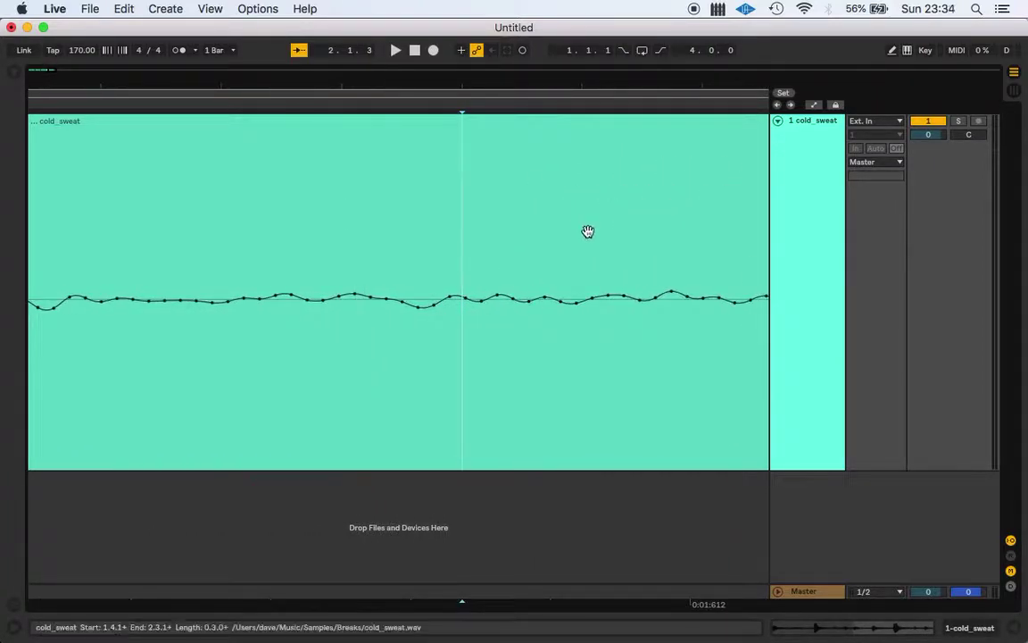
pyautogui.moveTo(492, 88); pyautogui.dragTo(489, 84)
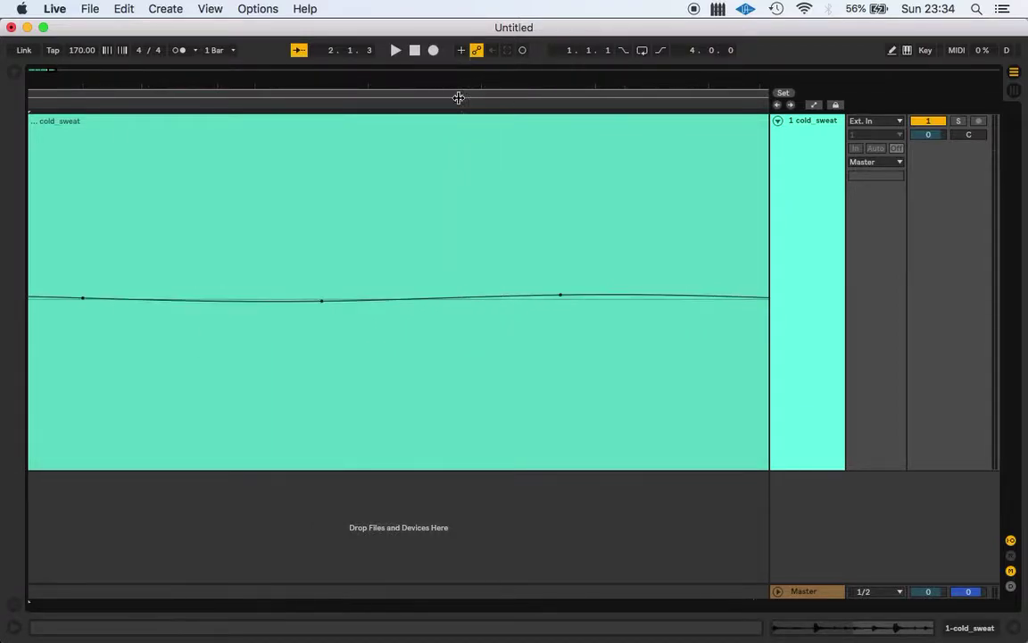
pyautogui.click(408, 329)
pyautogui.press('super+e')
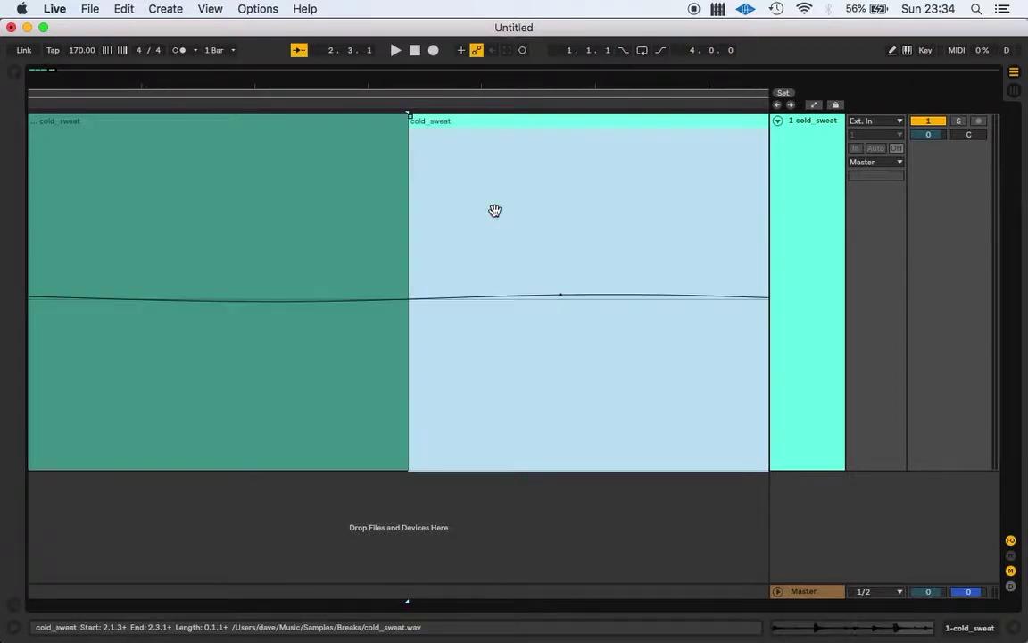
# Step: Play the fourth slice and move it along the timeline to about 2.2.2, leaving a gap after the third slice
pyautogui.moveTo(470, 81); pyautogui.dragTo(469, 27)
pyautogui.press('space')
pyautogui.press('space')
pyautogui.moveTo(367, 123); pyautogui.dragTo(434, 152)
pyautogui.press('space')
pyautogui.press('space')
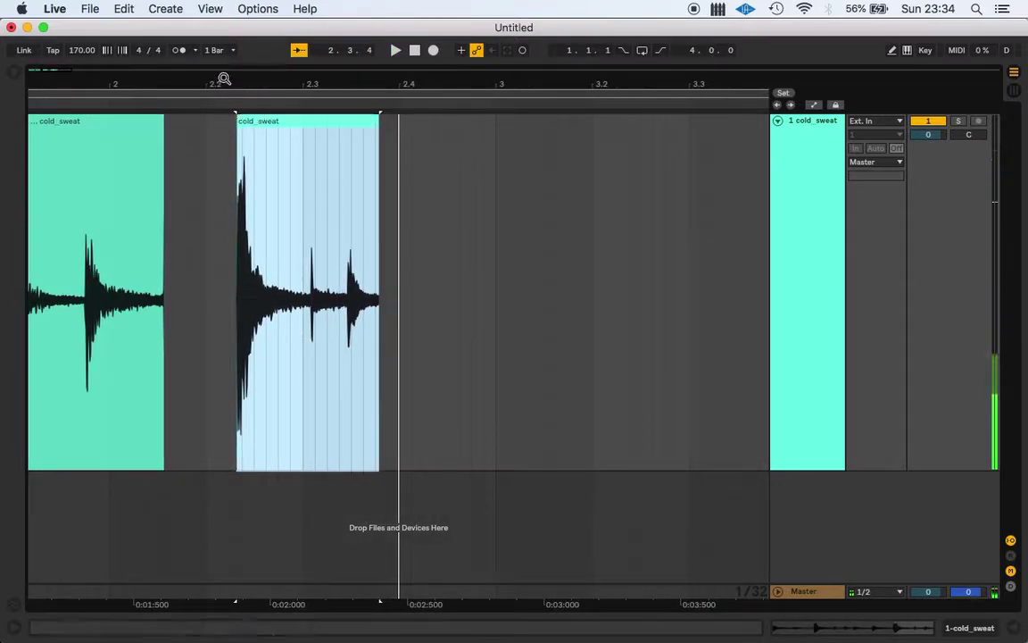
# Step: Separate the remaining slices by moving the third slightly past 1.4.1 and the second to 1.2.3, and play the result
pyautogui.moveTo(225, 82); pyautogui.dragTo(530, 83)
pyautogui.moveTo(390, 206); pyautogui.dragTo(406, 214)
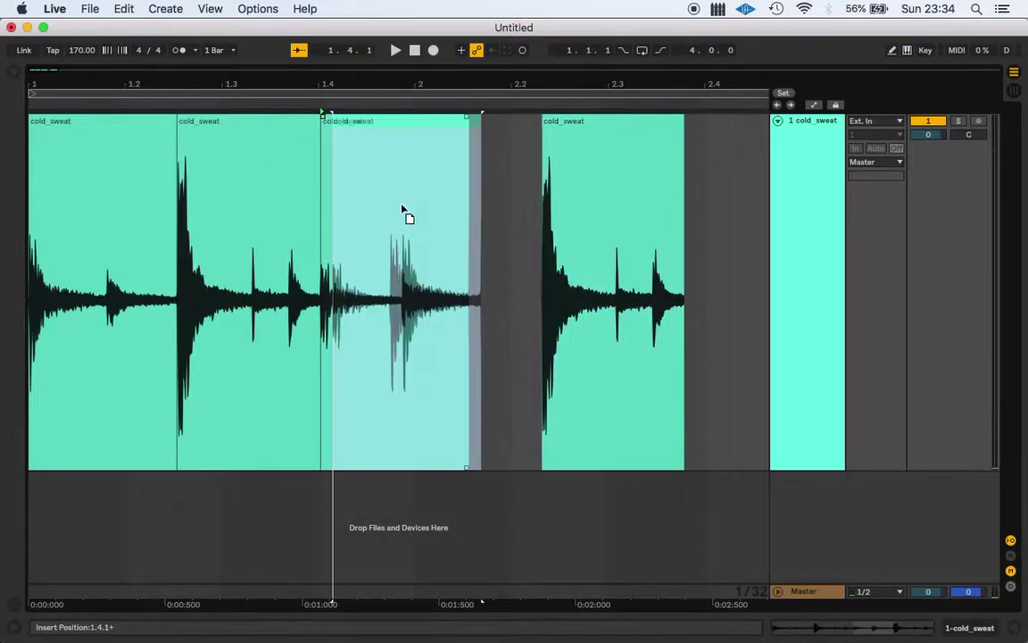
pyautogui.click(289, 206)
pyautogui.moveTo(297, 216); pyautogui.dragTo(298, 213)
pyautogui.press('space')
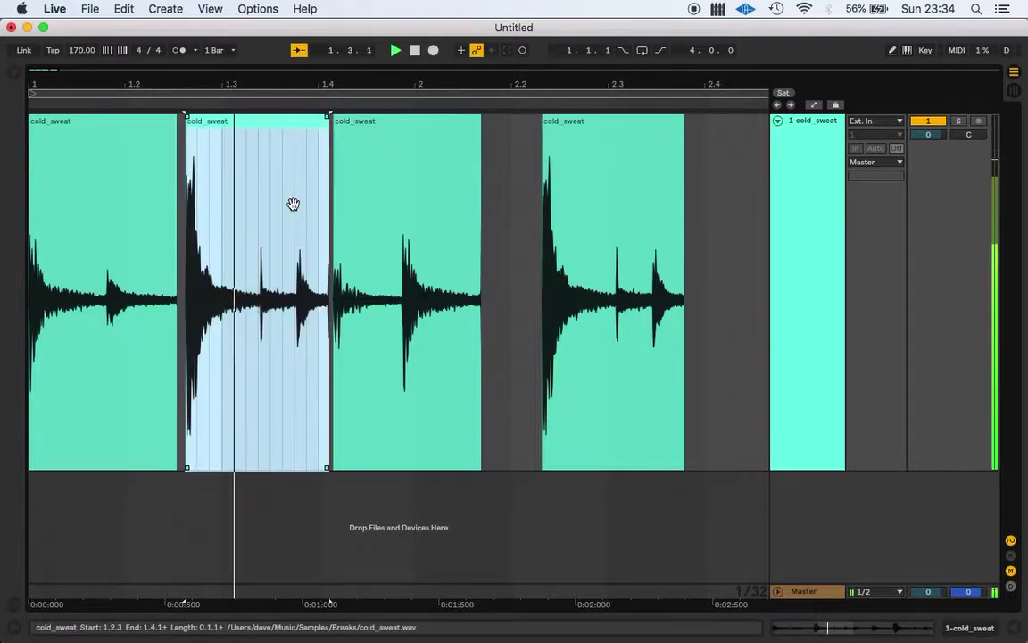
pyautogui.click(142, 184)
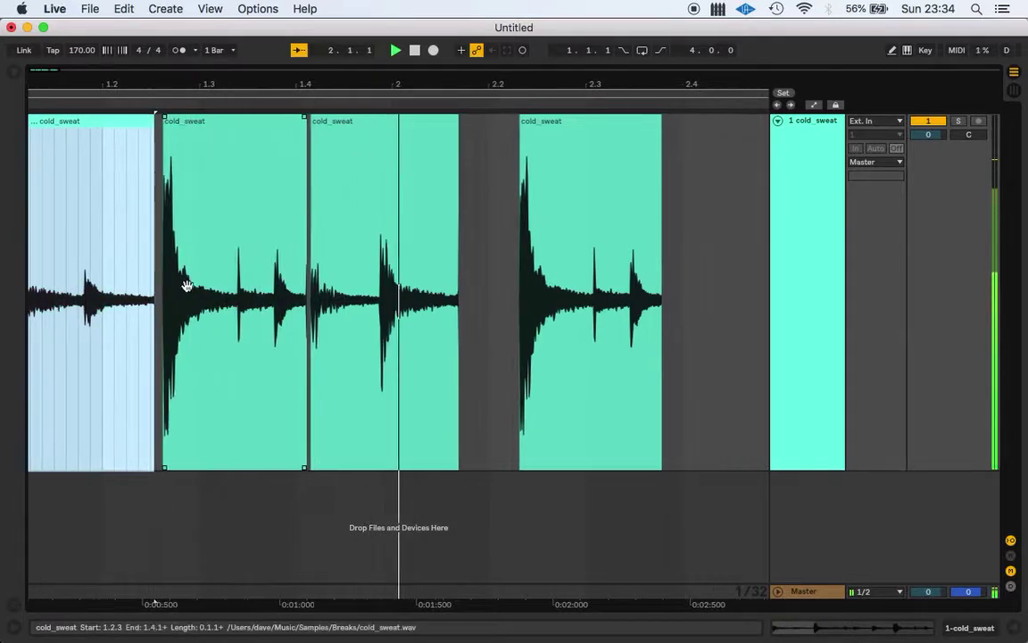
pyautogui.press('space')
# Step: Reduce the cold_sweat track's height, insert a MIDI track below it, and enlarge the new track's height
pyautogui.moveTo(107, 77); pyautogui.dragTo(371, 77)
pyautogui.click(797, 188)
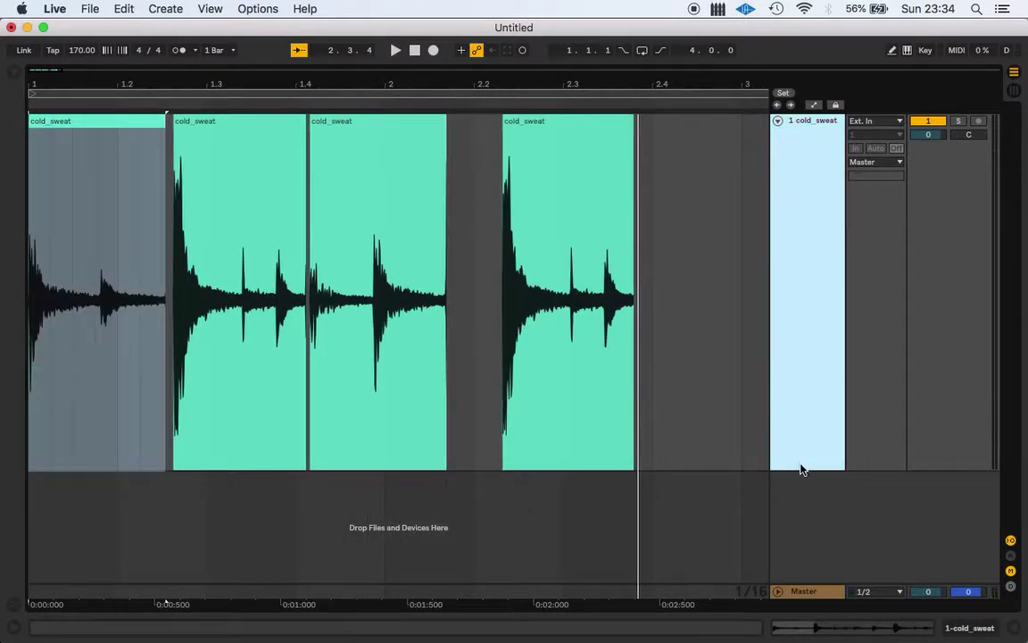
pyautogui.moveTo(801, 469); pyautogui.dragTo(832, 274)
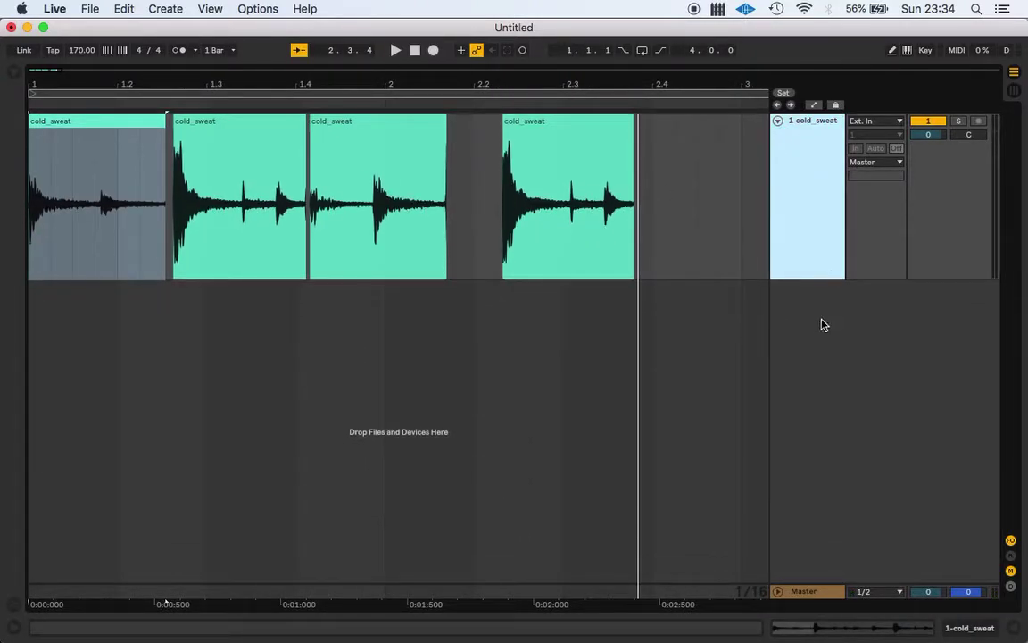
pyautogui.press('super+shift+t')
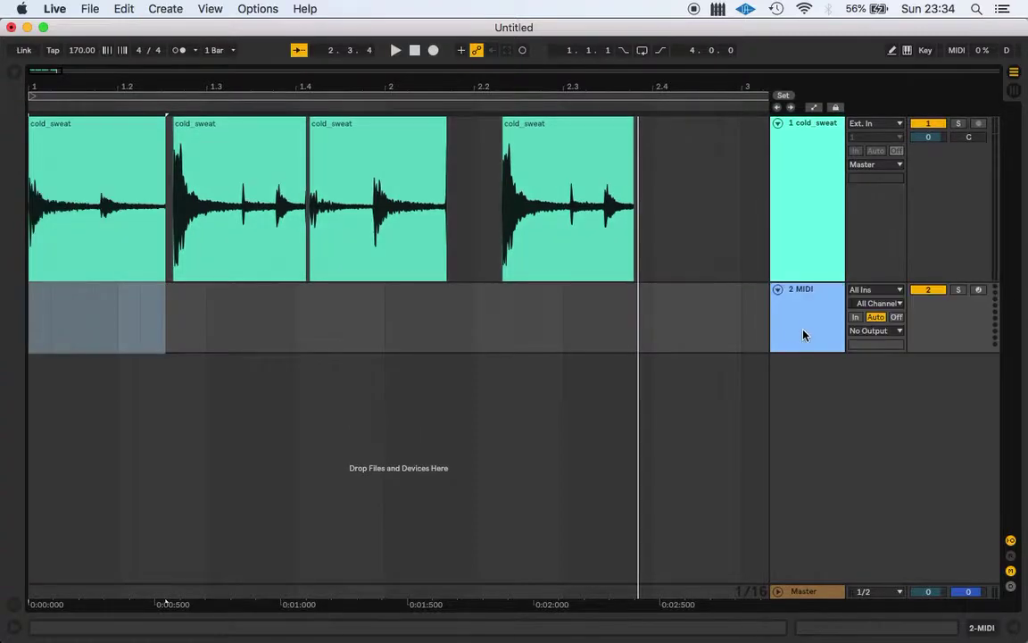
pyautogui.moveTo(820, 352); pyautogui.dragTo(769, 502)
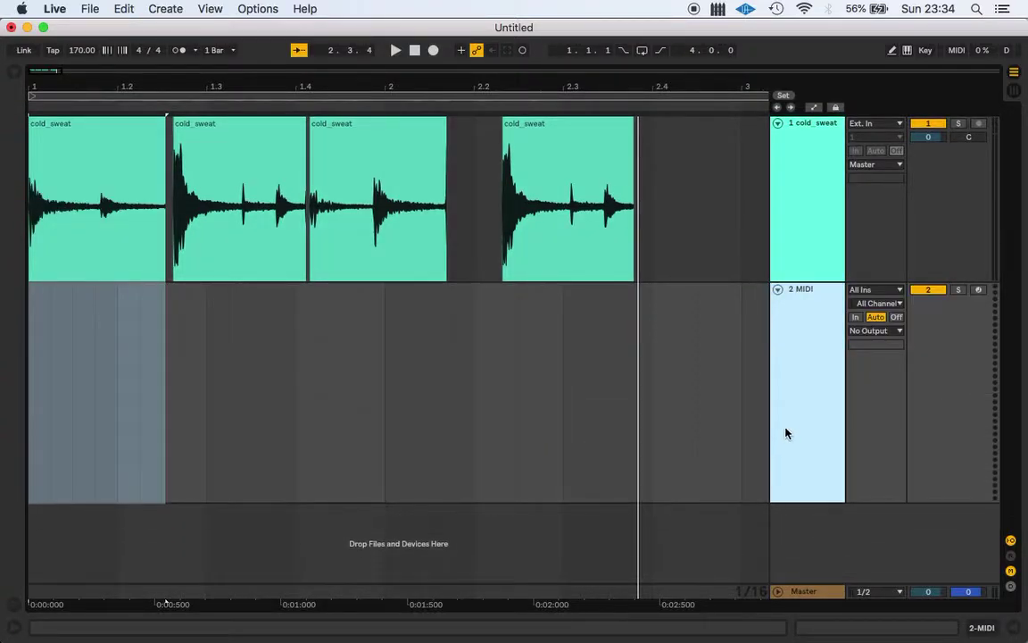
# Step: Load the Sampler instrument onto the MIDI track and delete all the default samples from its zone editor
pyautogui.click(8, 72)
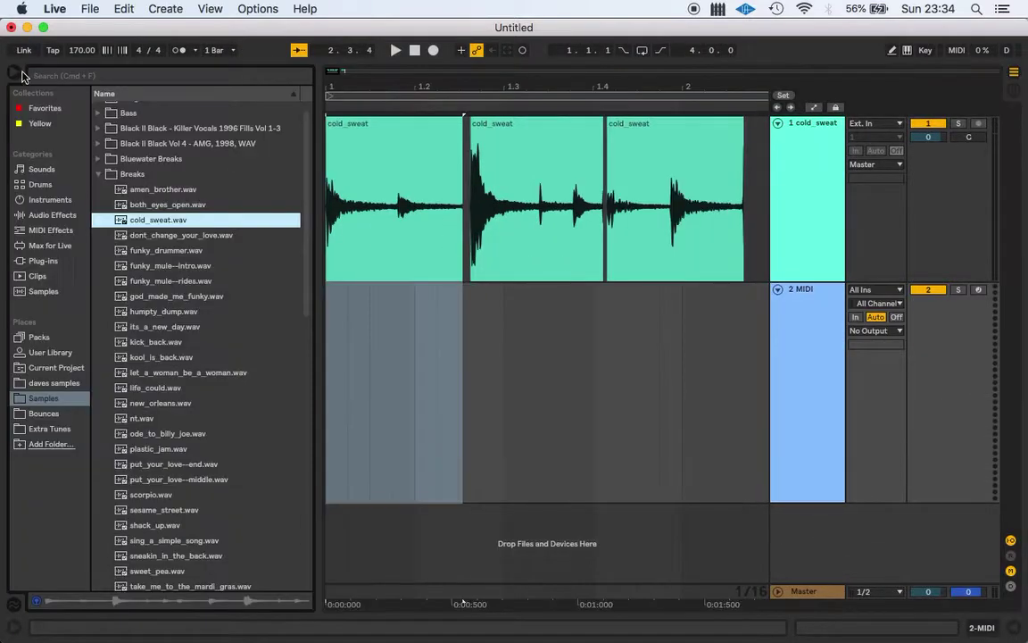
pyautogui.click(46, 200)
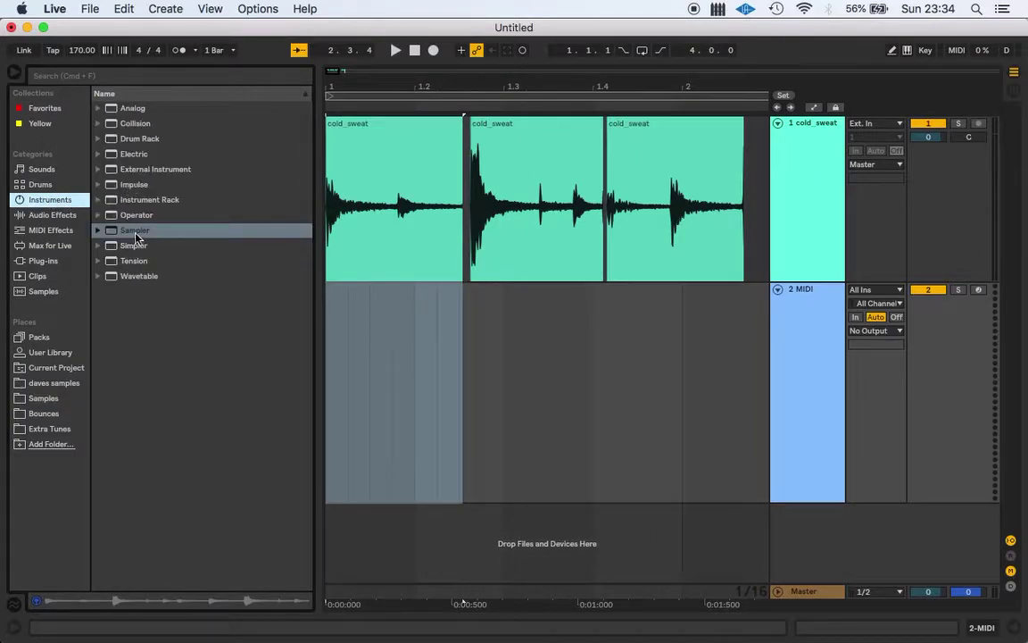
pyautogui.doubleClick(136, 234)
pyautogui.click(431, 310)
pyautogui.press('super+a')
pyautogui.press('BackSpace')
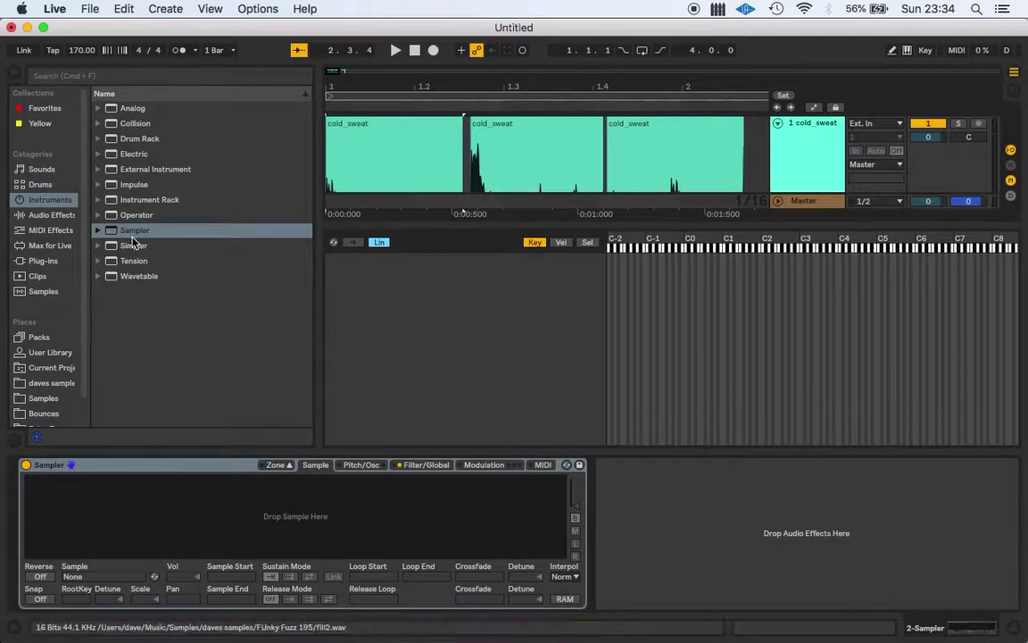
# Step: Select all four cold_sweat slices and drop them together into the zone editor of the Sampler track
pyautogui.click(376, 140)
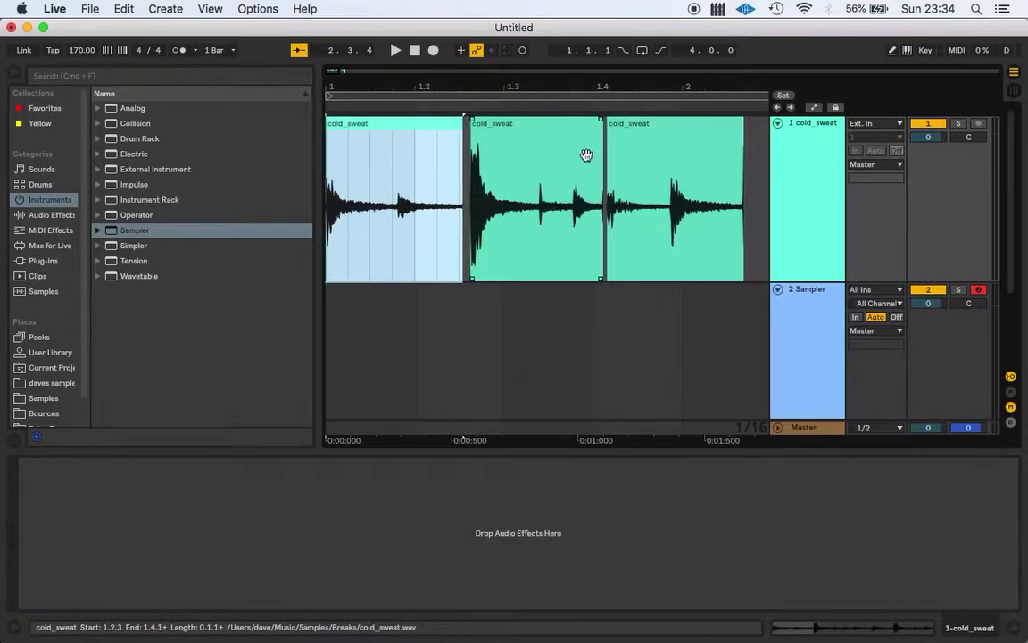
pyautogui.moveTo(618, 70); pyautogui.dragTo(618, 40)
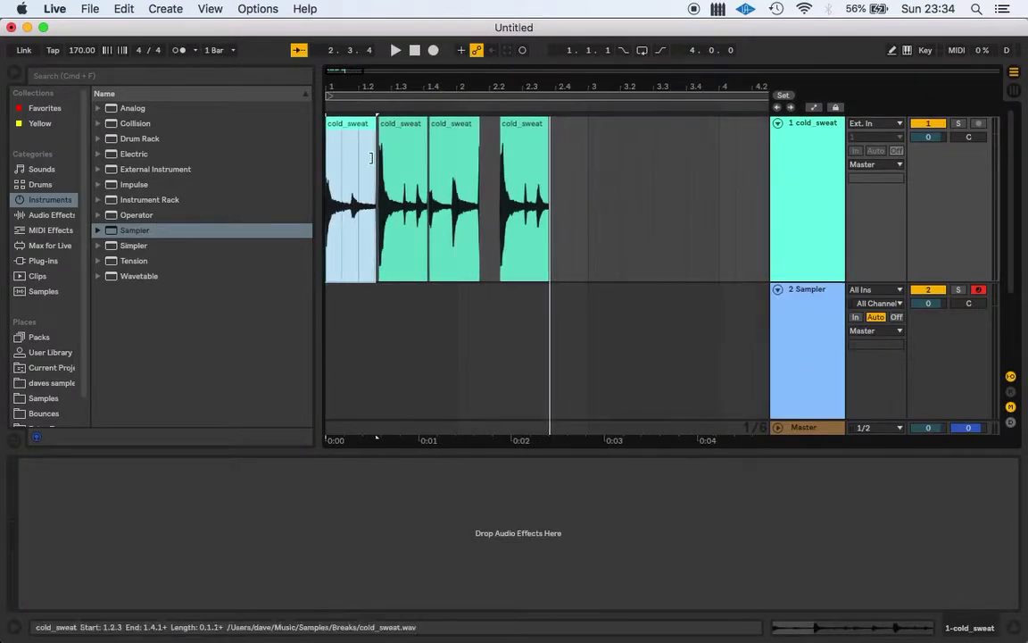
pyautogui.keyDown('shift'); pyautogui.click(519, 151); pyautogui.keyUp('shift')
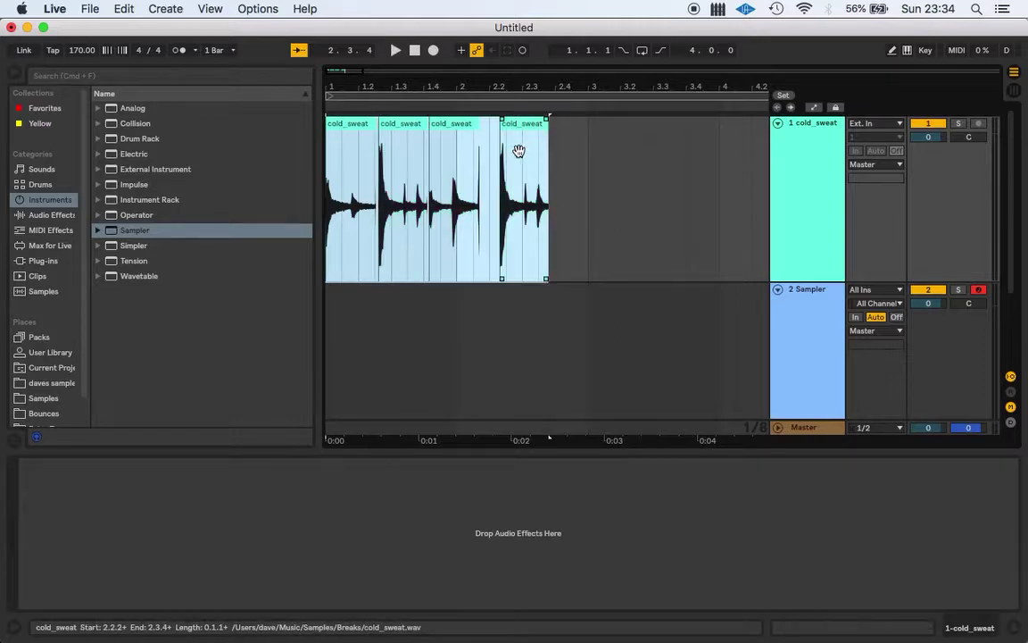
pyautogui.click(831, 335)
pyautogui.moveTo(349, 126); pyautogui.dragTo(448, 337)
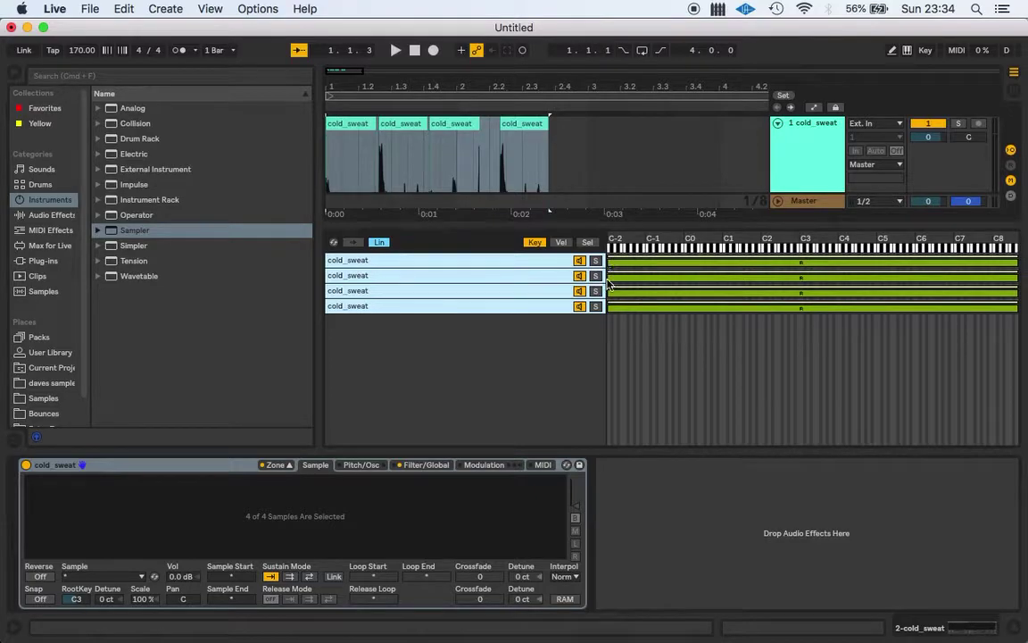
# Step: Select all four zones and narrow their key ranges to C3 only
pyautogui.click(542, 308)
pyautogui.keyDown('shift'); pyautogui.click(496, 263); pyautogui.keyUp('shift')
pyautogui.moveTo(611, 292); pyautogui.dragTo(804, 305)
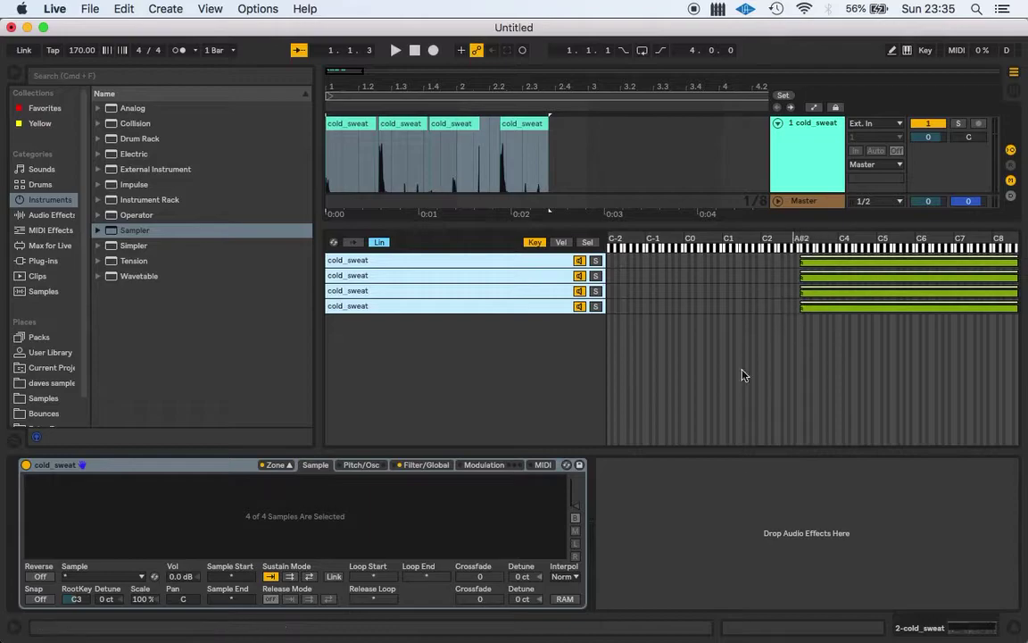
pyautogui.moveTo(1021, 268); pyautogui.dragTo(784, 270)
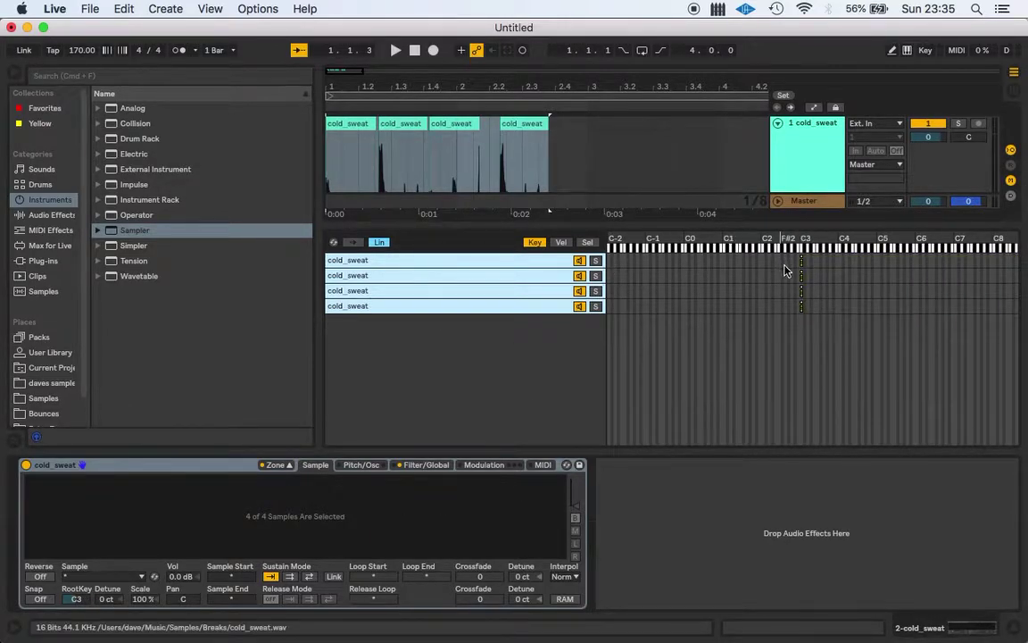
# Step: Move the second, third and fourth zones to C#3, D3 and D#3, and check which slice each zone holds
pyautogui.click(425, 273)
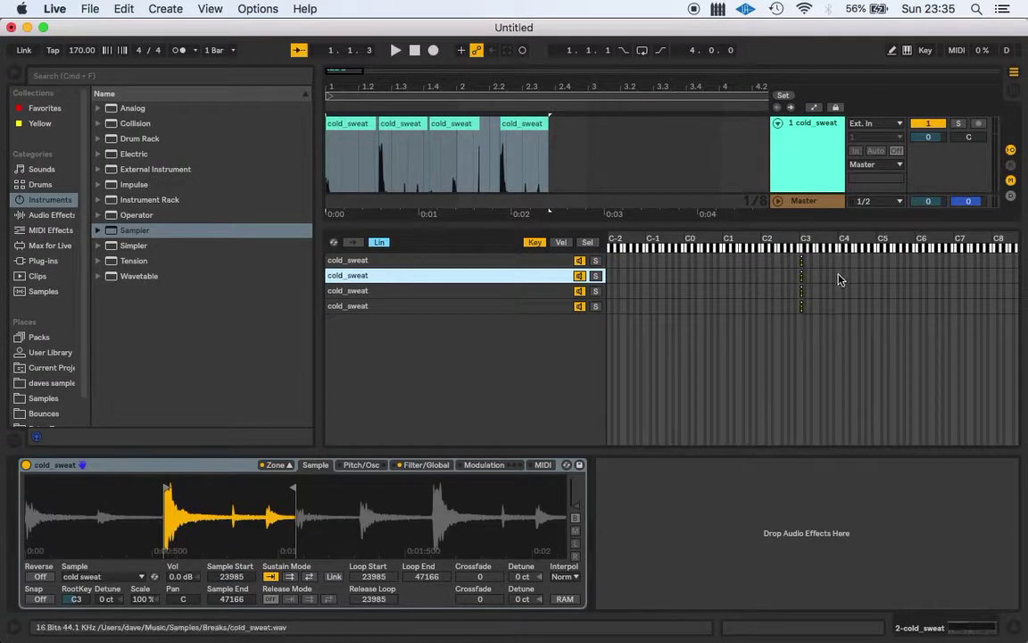
pyautogui.moveTo(801, 278); pyautogui.dragTo(810, 319)
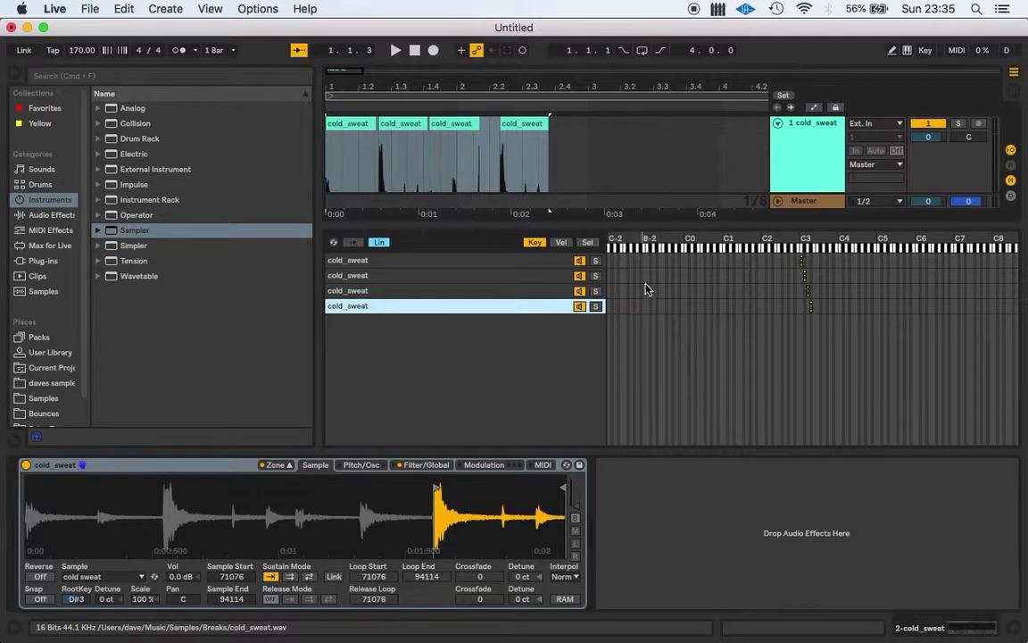
pyautogui.click(437, 276)
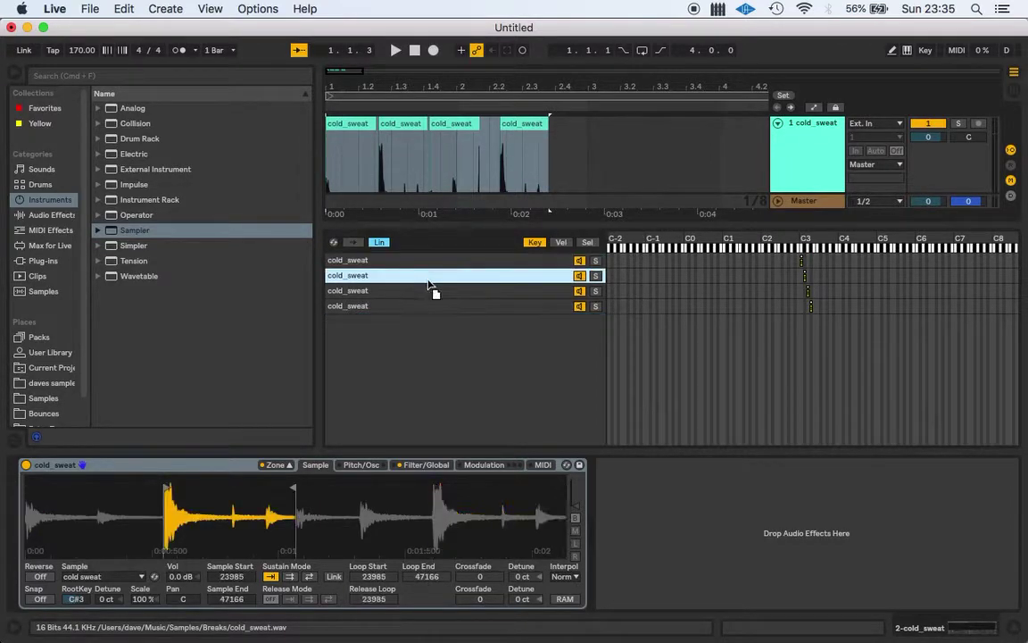
pyautogui.click(420, 291)
pyautogui.click(413, 305)
pyautogui.click(410, 276)
pyautogui.click(412, 260)
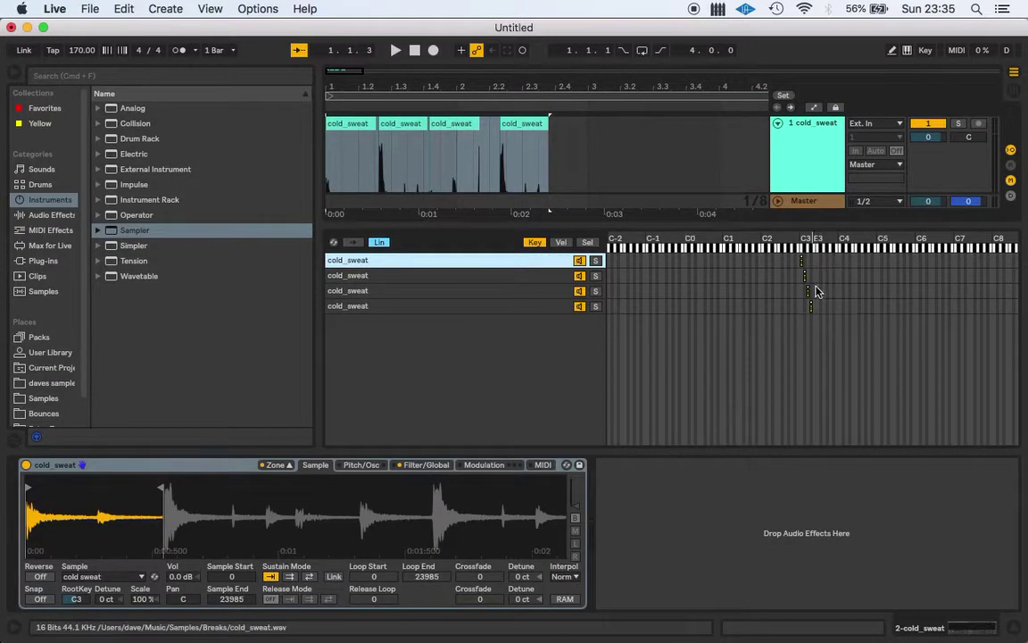
# Step: Duplicate the second slice's zone, move the copy to E3 and extend its key range up to about E4
pyautogui.click(391, 276)
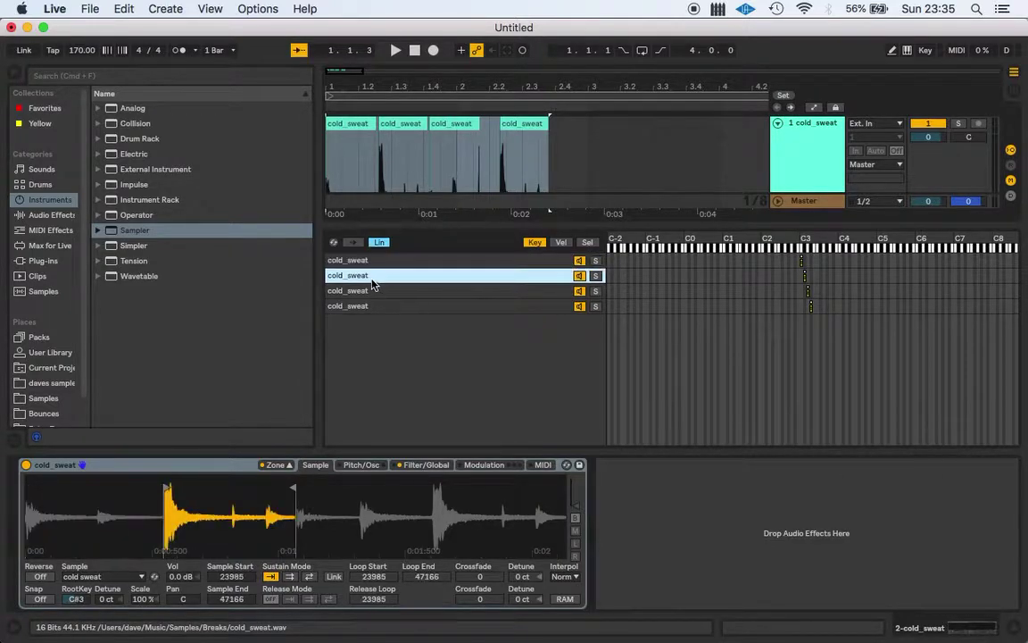
pyautogui.moveTo(364, 279); pyautogui.dragTo(353, 338)
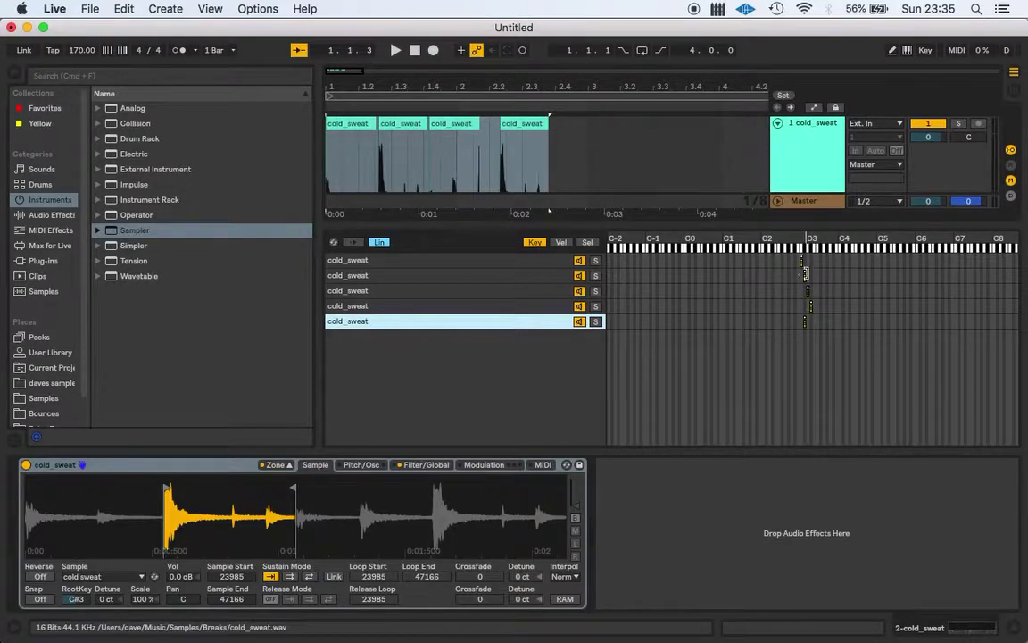
pyautogui.click(805, 323)
pyautogui.moveTo(803, 324)
pyautogui.mouseDown()
pyautogui.moveTo(826, 338)
pyautogui.moveTo(800, 337)
pyautogui.moveTo(815, 333)
pyautogui.mouseUp()
pyautogui.moveTo(815, 323); pyautogui.dragTo(853, 333)
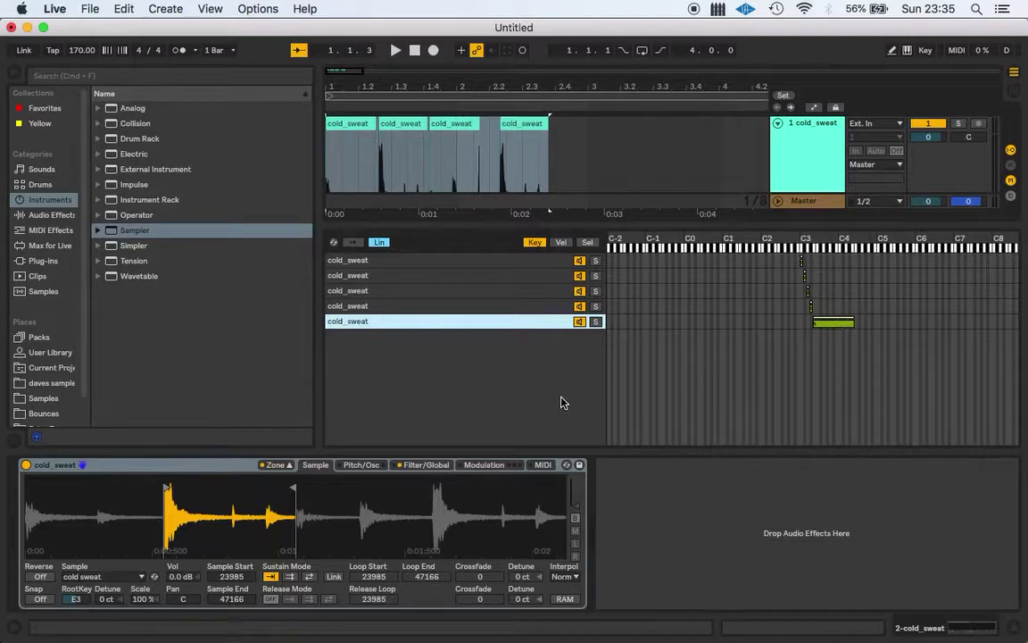
# Step: Set the duplicated zone's root key to E4 and hide the detail view
pyautogui.click(76, 599)
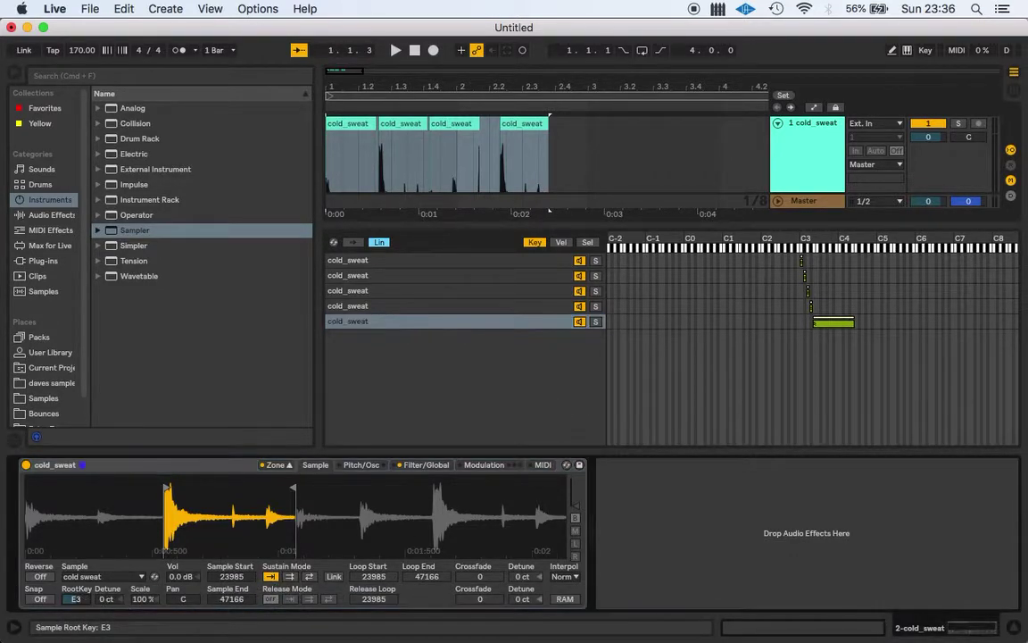
pyautogui.moveTo(75, 599); pyautogui.dragTo(79, 597)
pyautogui.hotkey('shift', 'Tab')
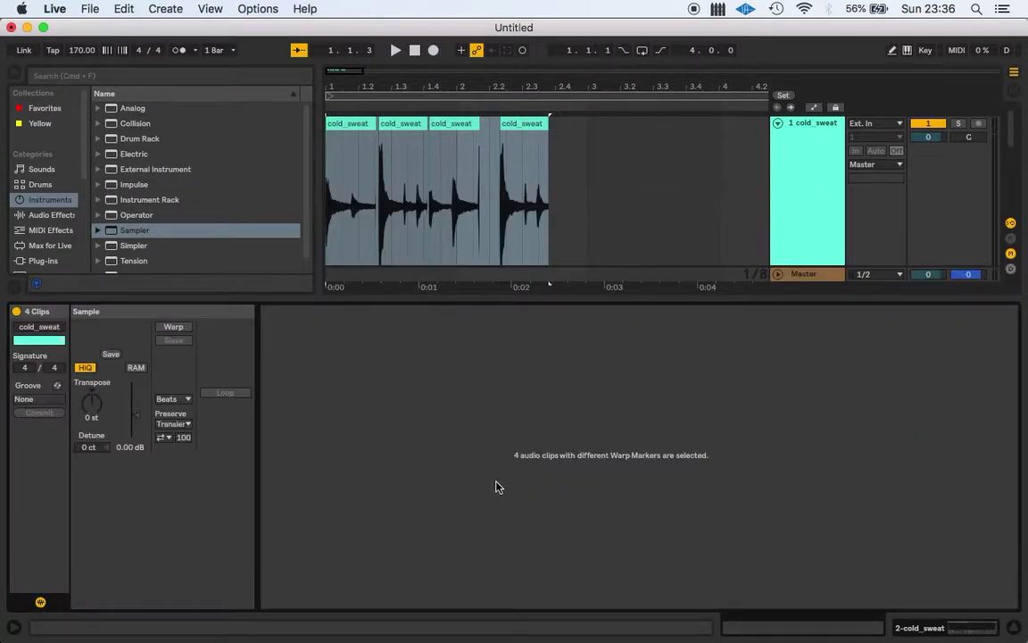
pyautogui.hotkey('shift', 'Tab')
pyautogui.click(1007, 634)
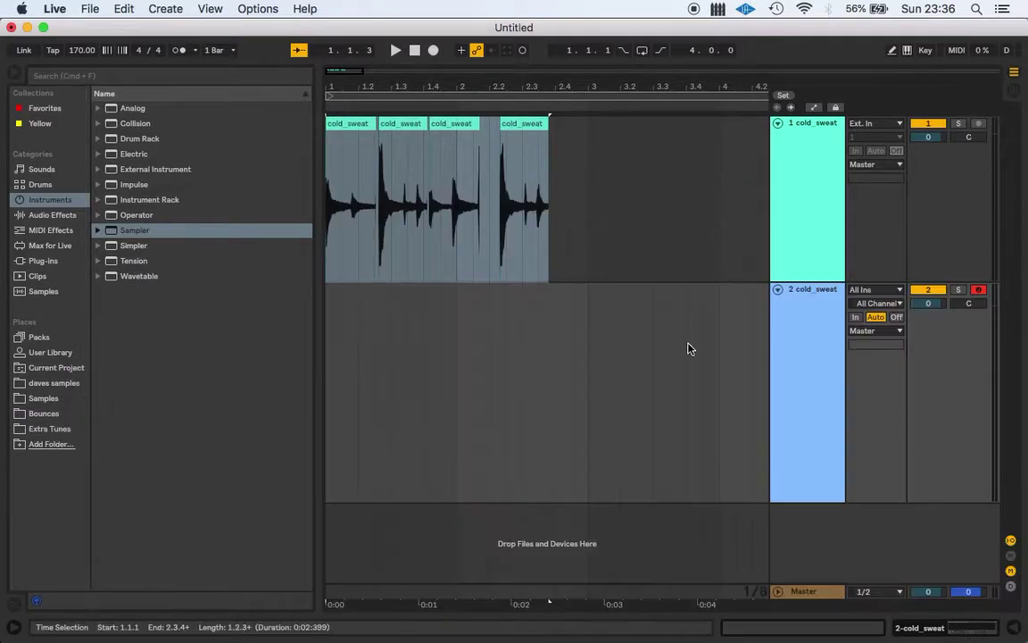
# Step: Create an empty one-bar MIDI clip at the start of the Sampler track and show its notes
pyautogui.click(457, 352)
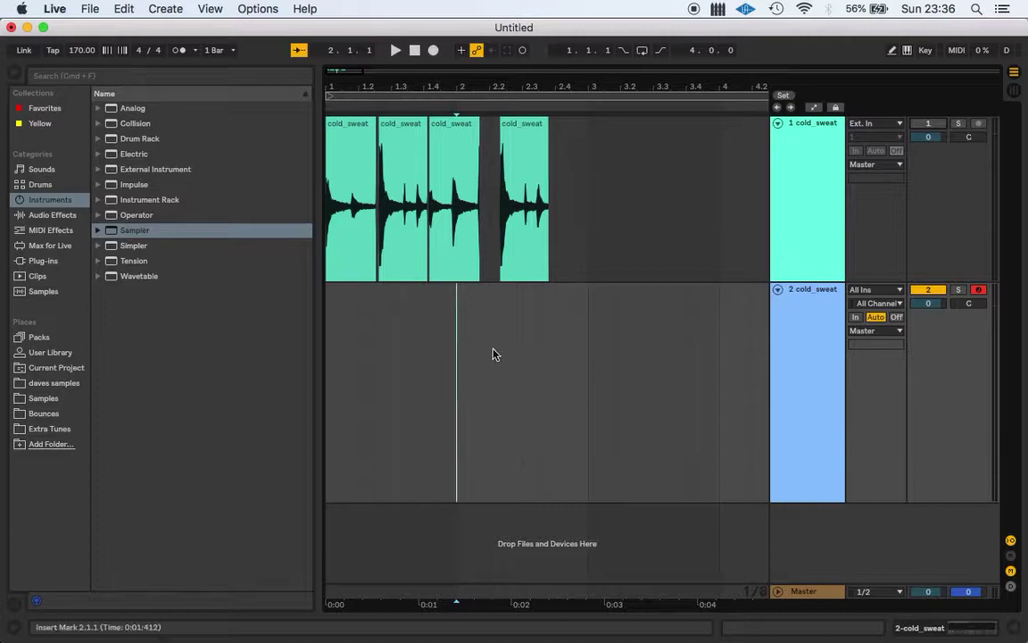
pyautogui.moveTo(404, 85); pyautogui.dragTo(404, 54)
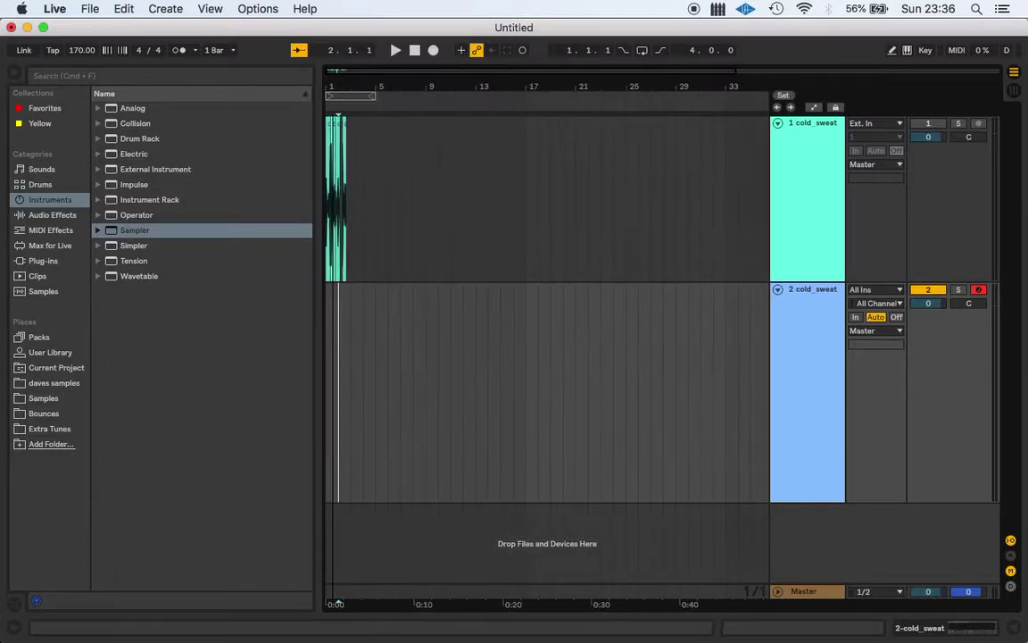
pyautogui.doubleClick(331, 303)
pyautogui.scroll(5, 224, 401)
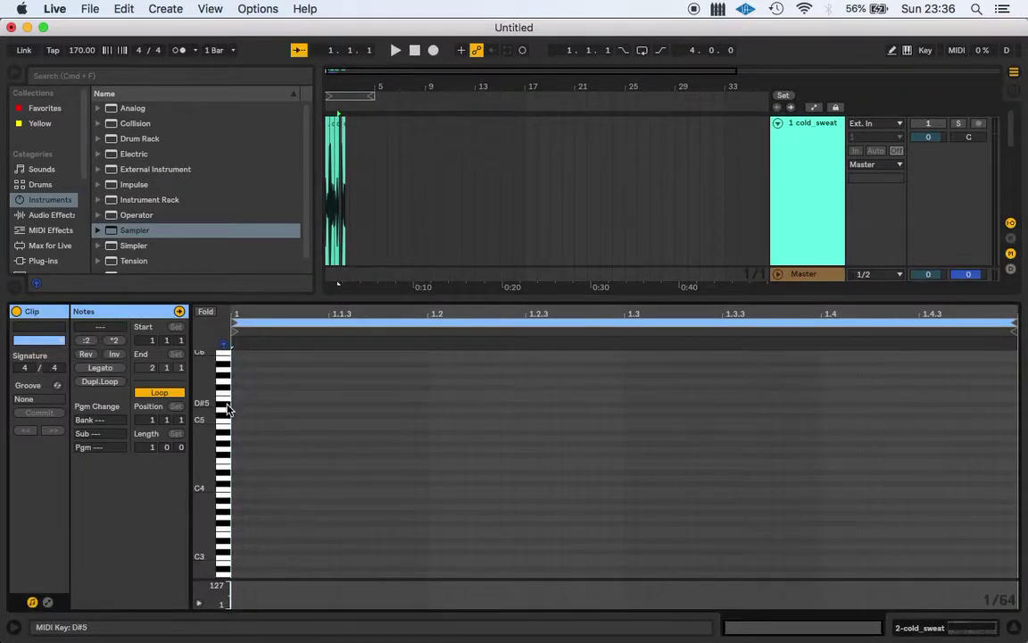
# Step: Audition the duplicated slice on the piano roll keys between E3 and E4 and review its zone in Sampler
pyautogui.click(228, 466)
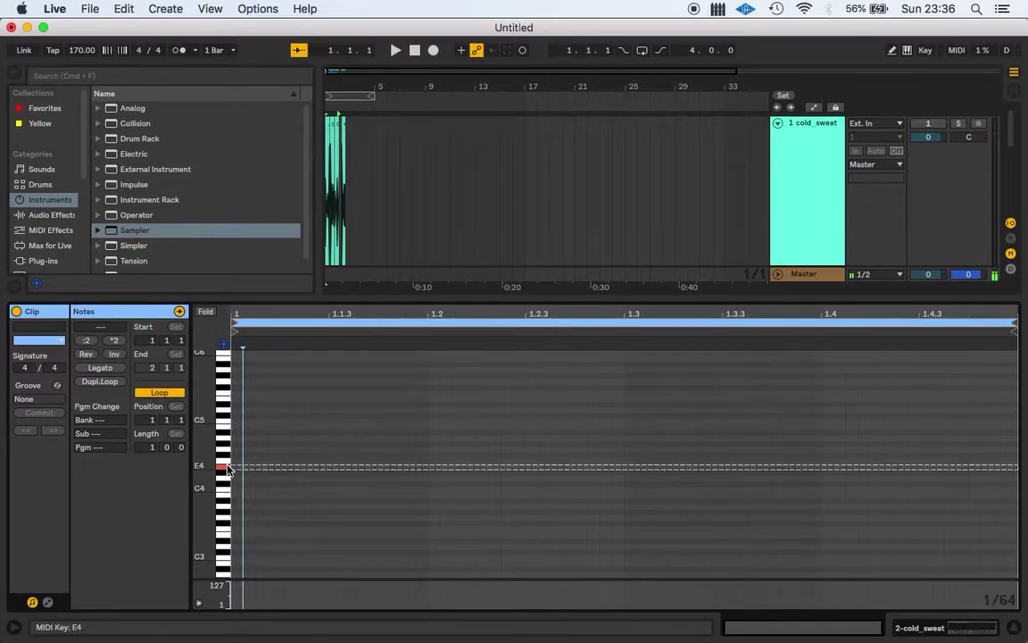
pyautogui.scroll(-3, 229, 446)
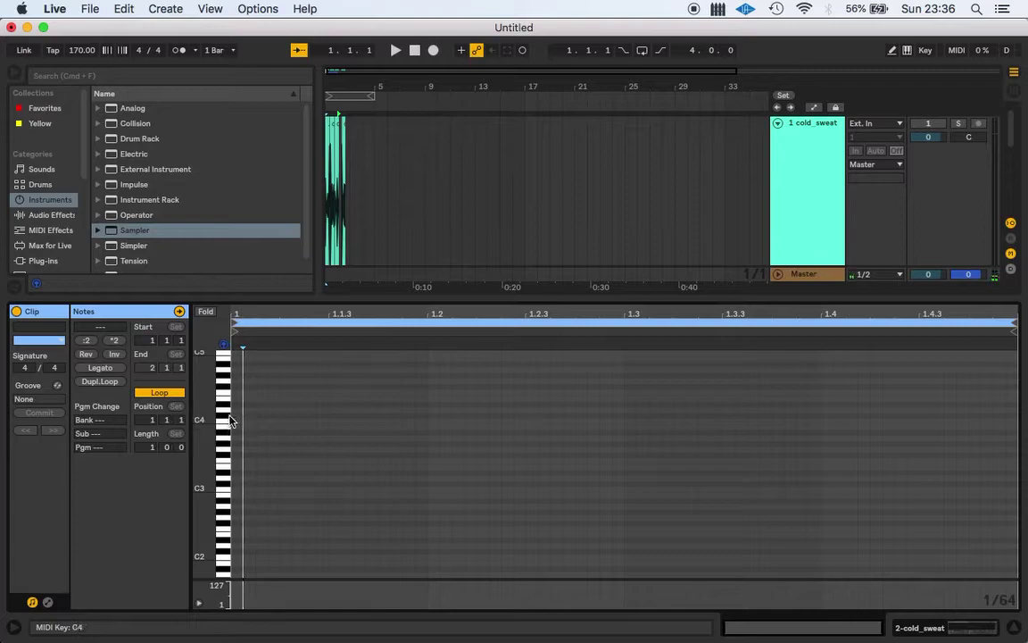
pyautogui.moveTo(229, 401)
pyautogui.mouseDown()
pyautogui.moveTo(225, 471)
pyautogui.moveTo(229, 422)
pyautogui.mouseUp()
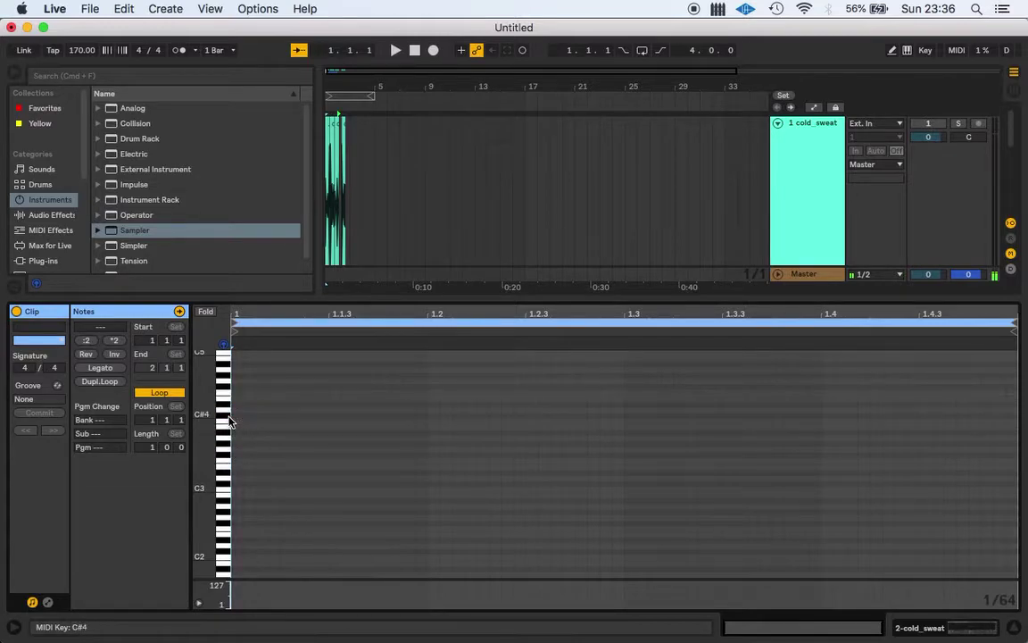
pyautogui.click(241, 439)
pyautogui.click(236, 427)
pyautogui.press('Delete')
pyautogui.click(227, 425)
pyautogui.click(225, 447)
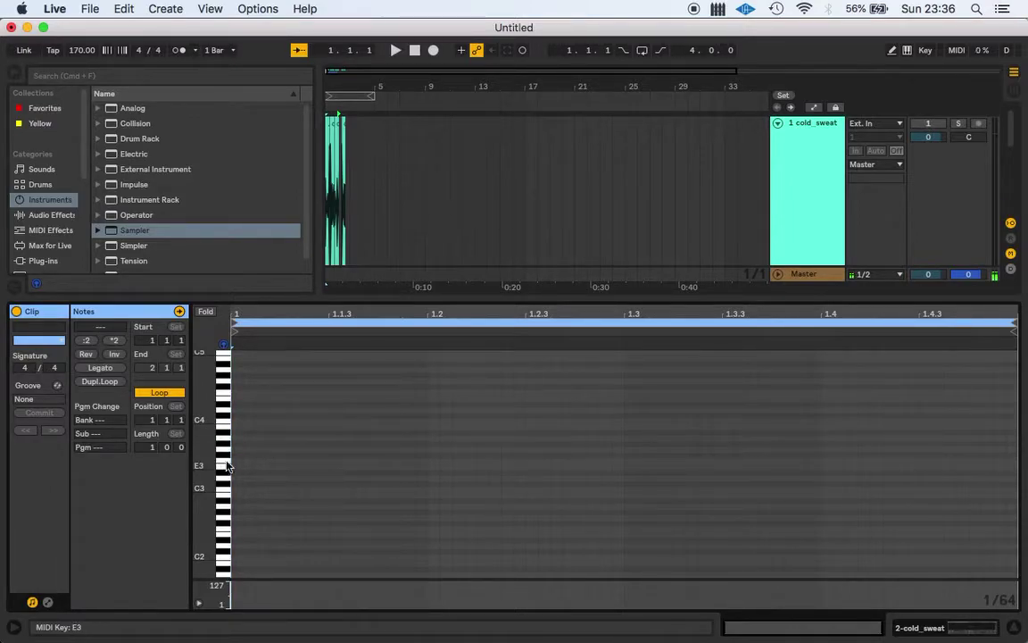
pyautogui.click(957, 629)
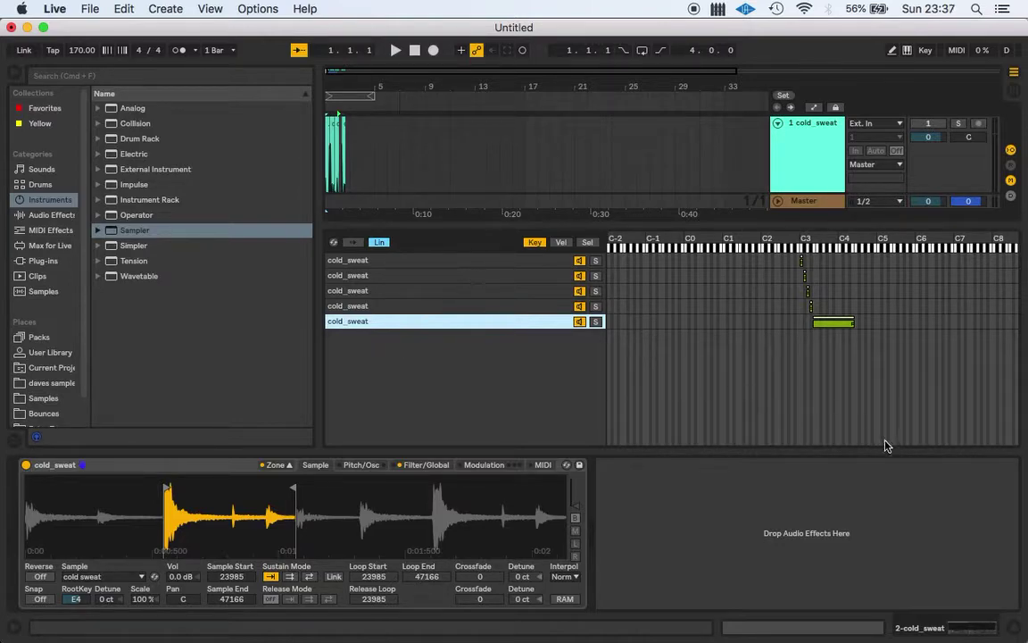
pyautogui.click(1017, 629)
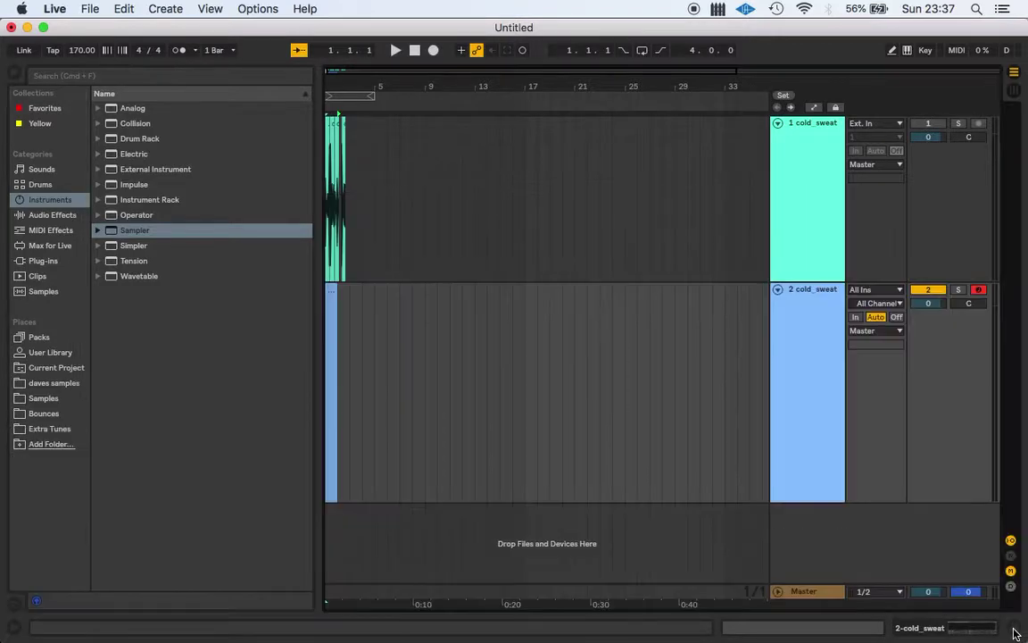
# Step: Shrink and fold the cold_sweat audio track
pyautogui.moveTo(431, 165); pyautogui.dragTo(160, 133)
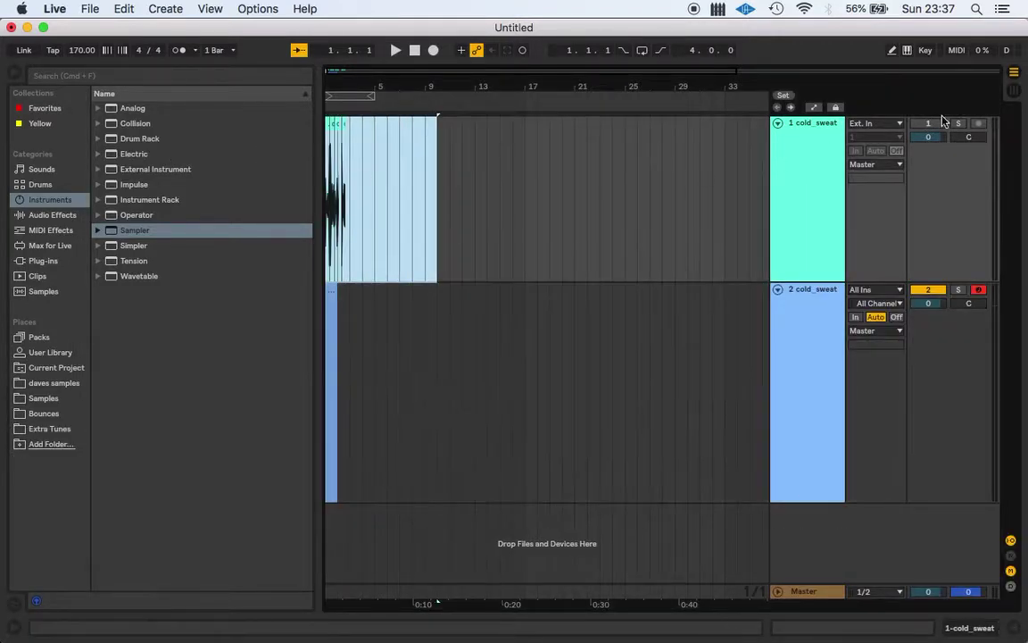
pyautogui.moveTo(828, 279); pyautogui.dragTo(864, 143)
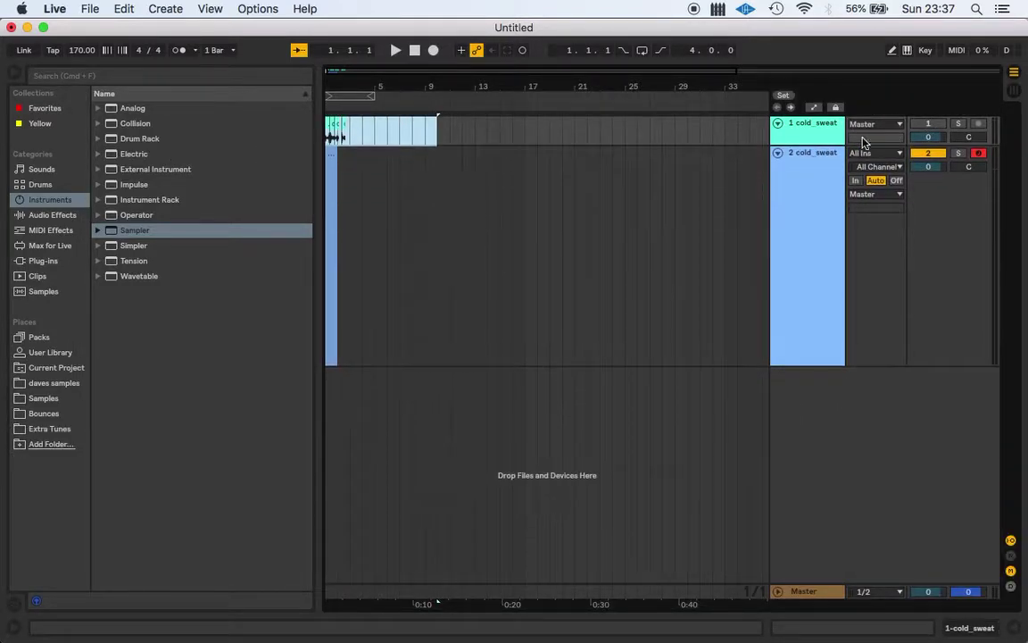
pyautogui.click(777, 124)
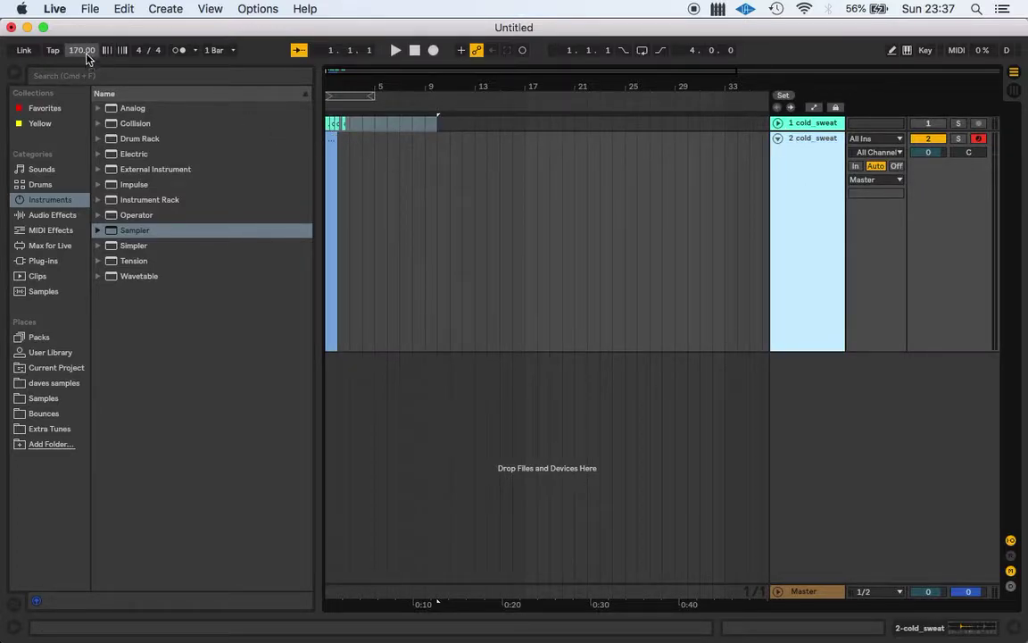
# Step: Draw four consecutive one-beat notes, C3, C#3, D3 and D#3, in the one-bar MIDI clip
pyautogui.doubleClick(330, 142)
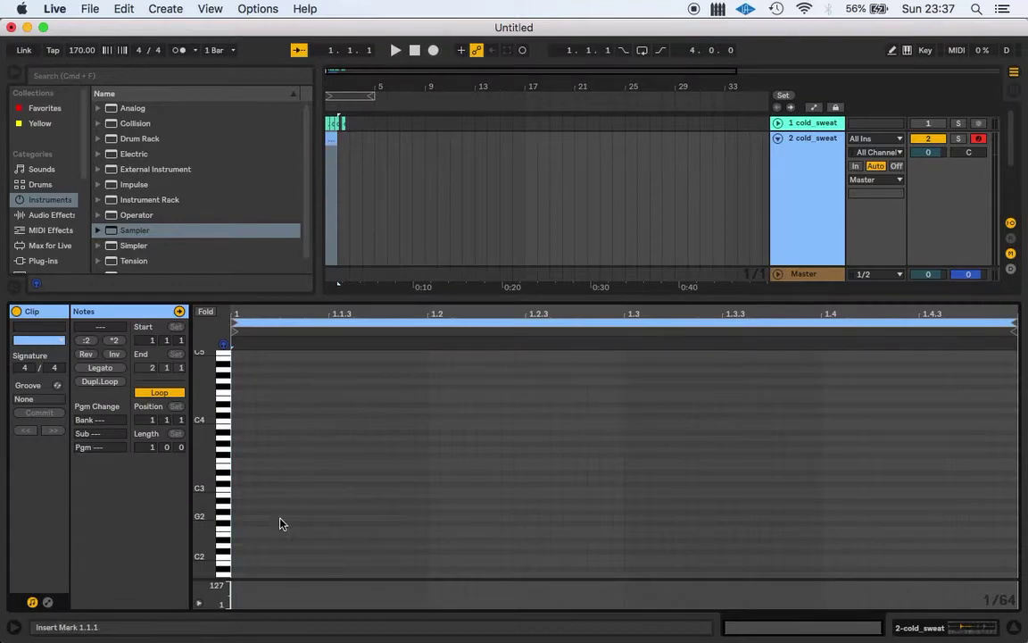
pyautogui.moveTo(234, 492); pyautogui.dragTo(419, 529)
pyautogui.moveTo(204, 463); pyautogui.dragTo(230, 463)
pyautogui.click(262, 536)
pyautogui.moveTo(263, 536); pyautogui.dragTo(839, 493)
pyautogui.click(764, 406)
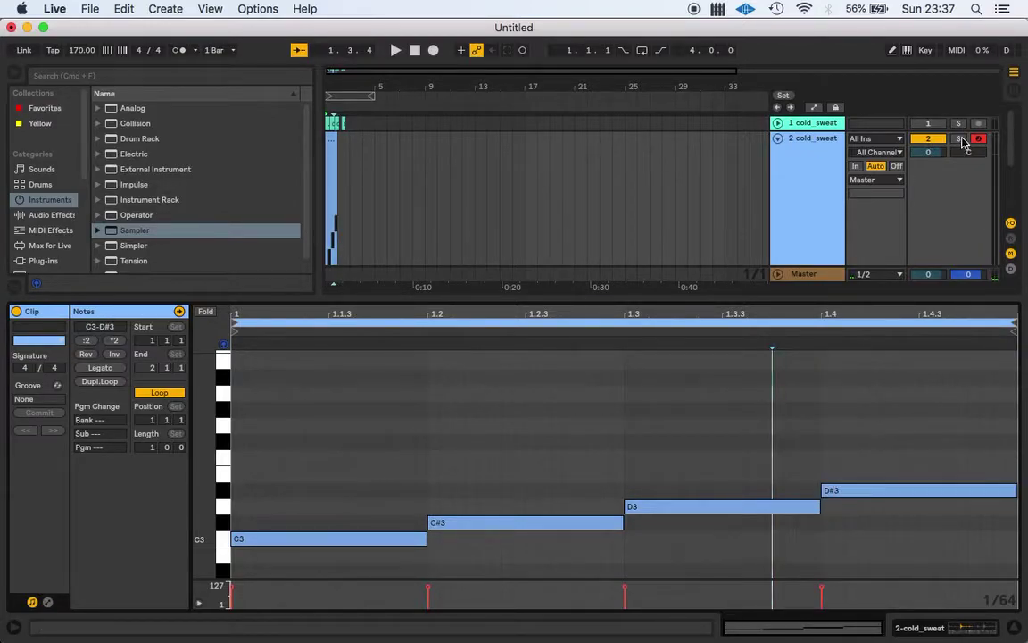
# Step: Solo the Sampler track, loop its one-bar MIDI clip and start playback
pyautogui.click(959, 138)
pyautogui.click(331, 142)
pyautogui.press('super+l')
pyautogui.press('space')
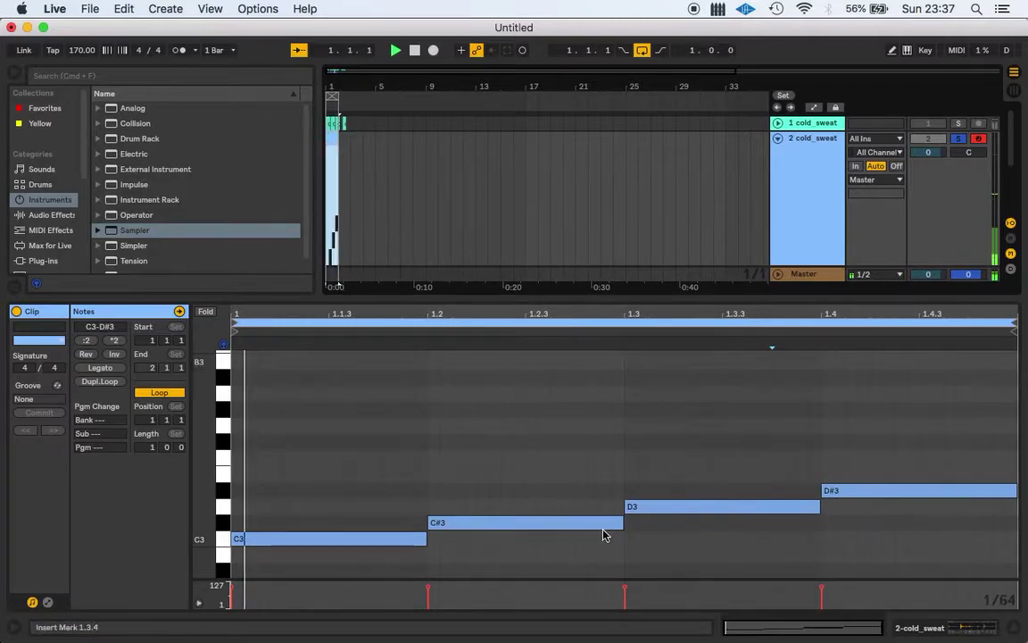
# Step: Stop playback, set Sampler's transposition to -2 st and select the fourth slice's zone
pyautogui.click(955, 630)
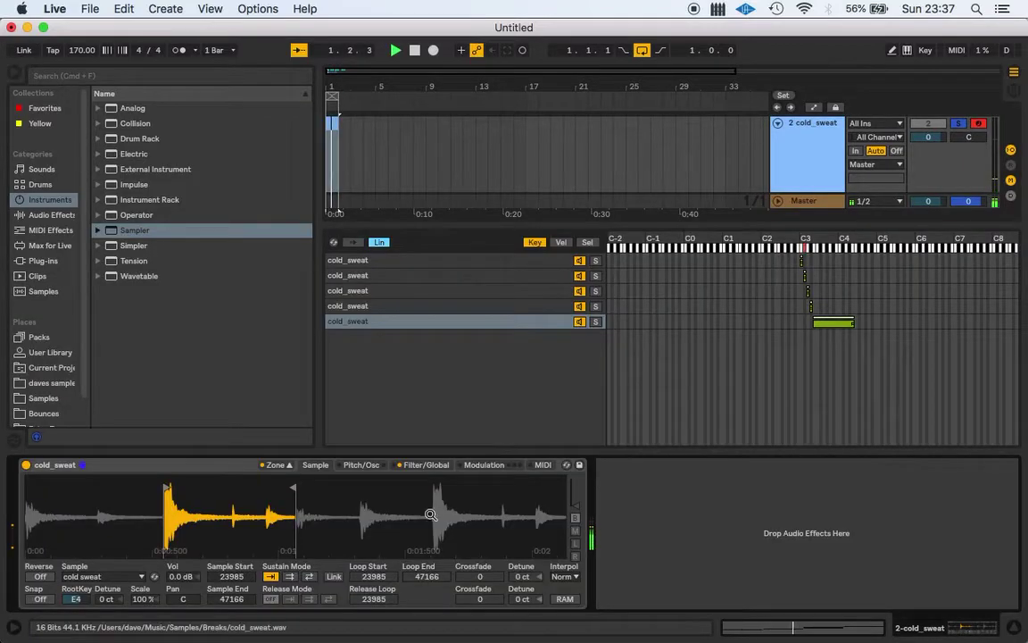
pyautogui.press('space')
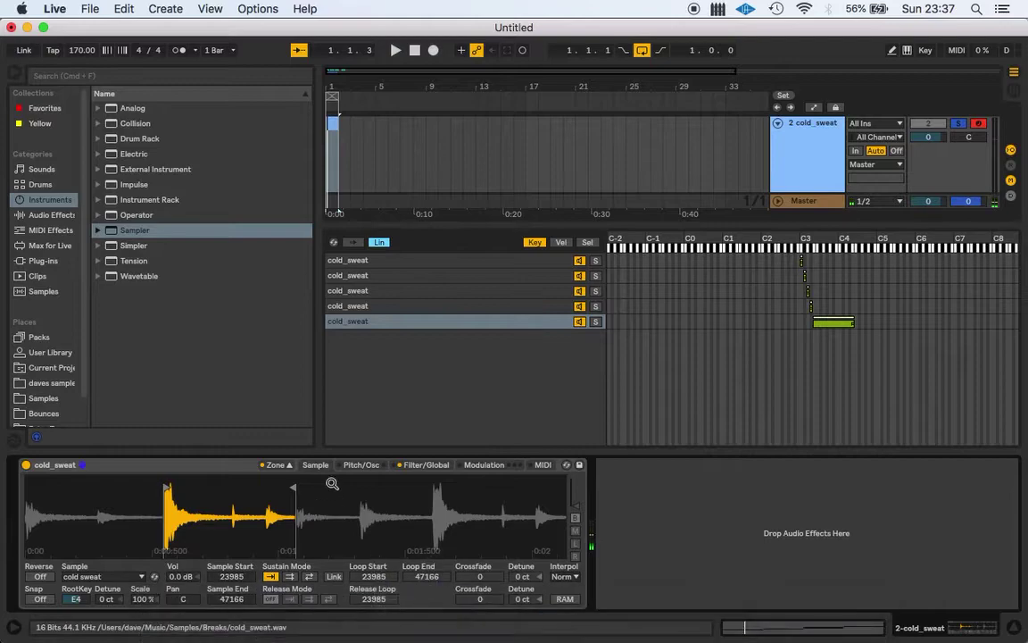
pyautogui.click(374, 471)
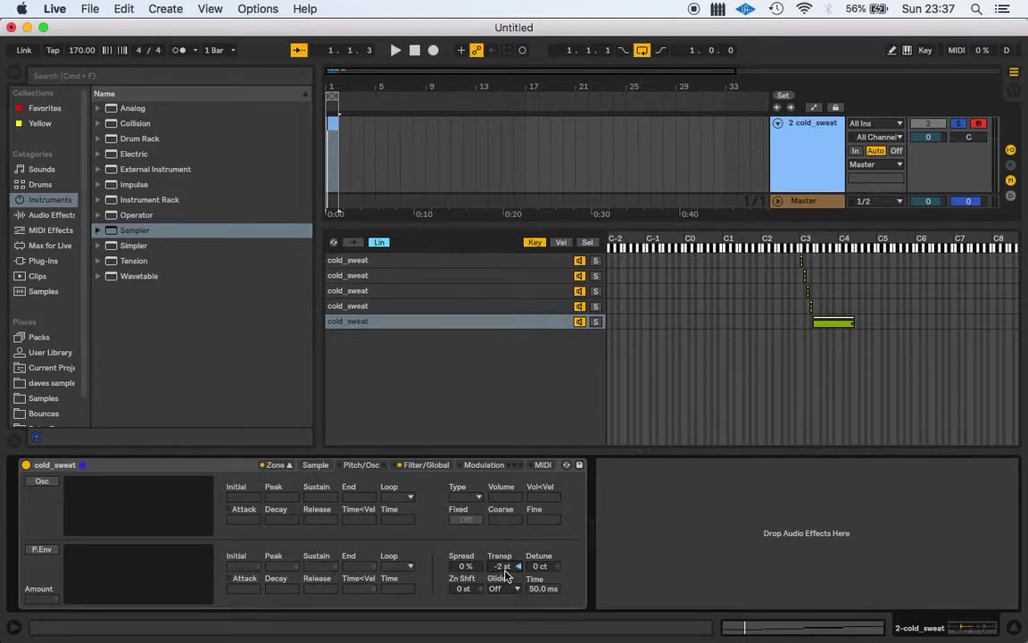
pyautogui.click(405, 293)
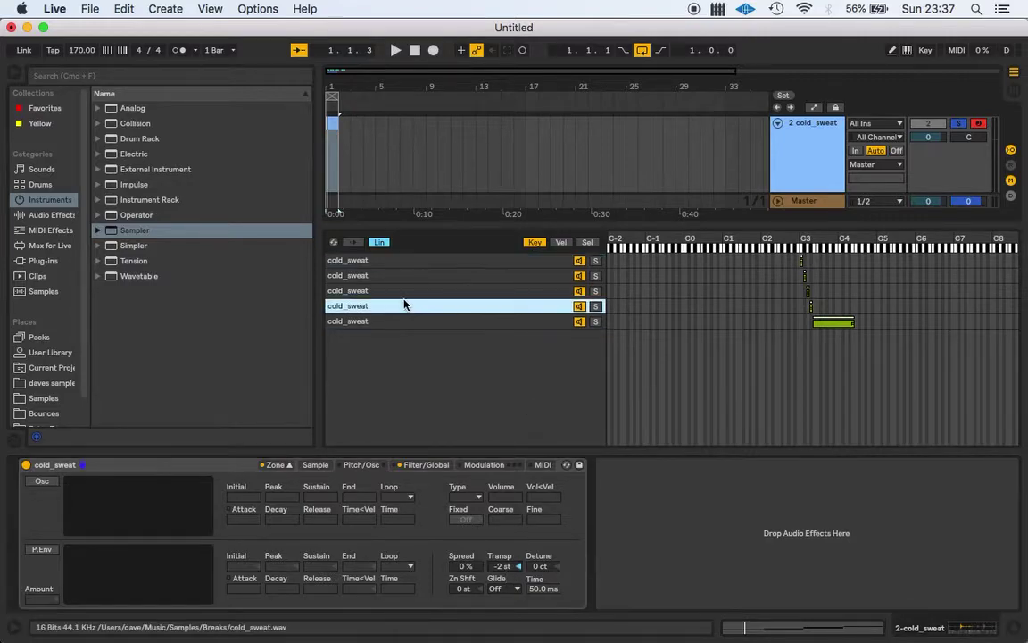
# Step: Select the fifth slice's zone, set Sampler's transposition to +8 st and start playback of the looped clip
pyautogui.click(410, 322)
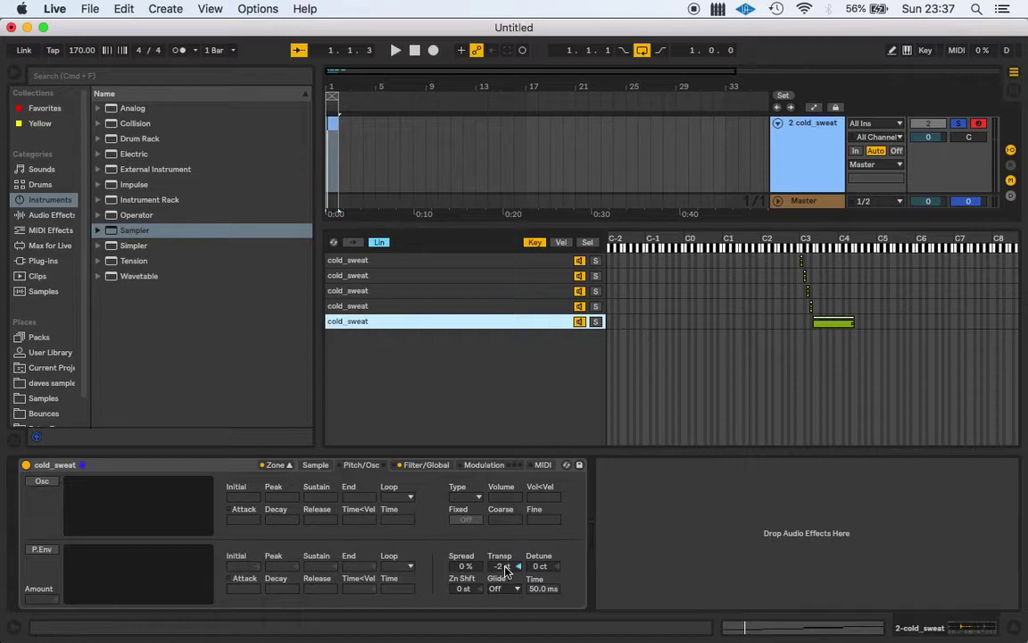
pyautogui.moveTo(505, 568); pyautogui.dragTo(505, 562)
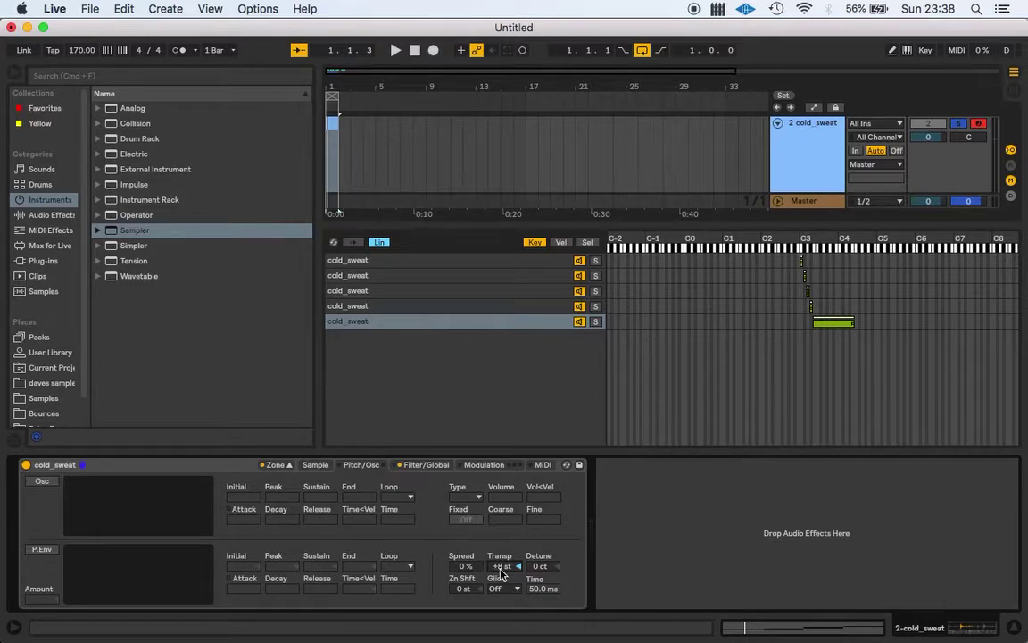
pyautogui.click(867, 633)
pyautogui.click(920, 632)
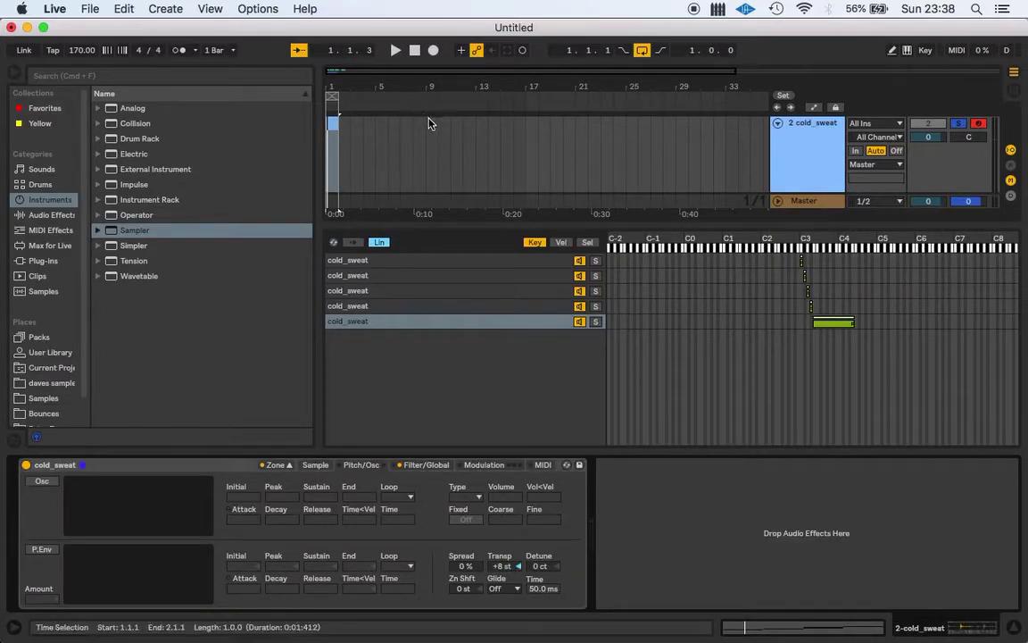
pyautogui.press('space')
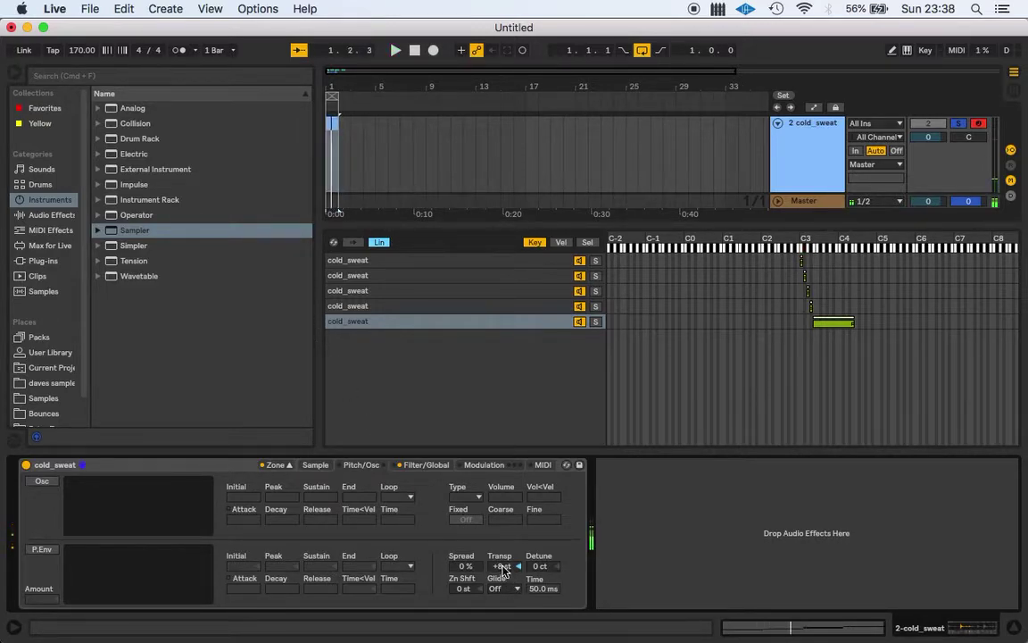
# Step: Audition Sampler transpositions between +5 and +8 st during playback, leave it at +6 st and stop playback
pyautogui.moveTo(502, 566); pyautogui.dragTo(503, 570)
pyautogui.moveTo(505, 567); pyautogui.dragTo(505, 555)
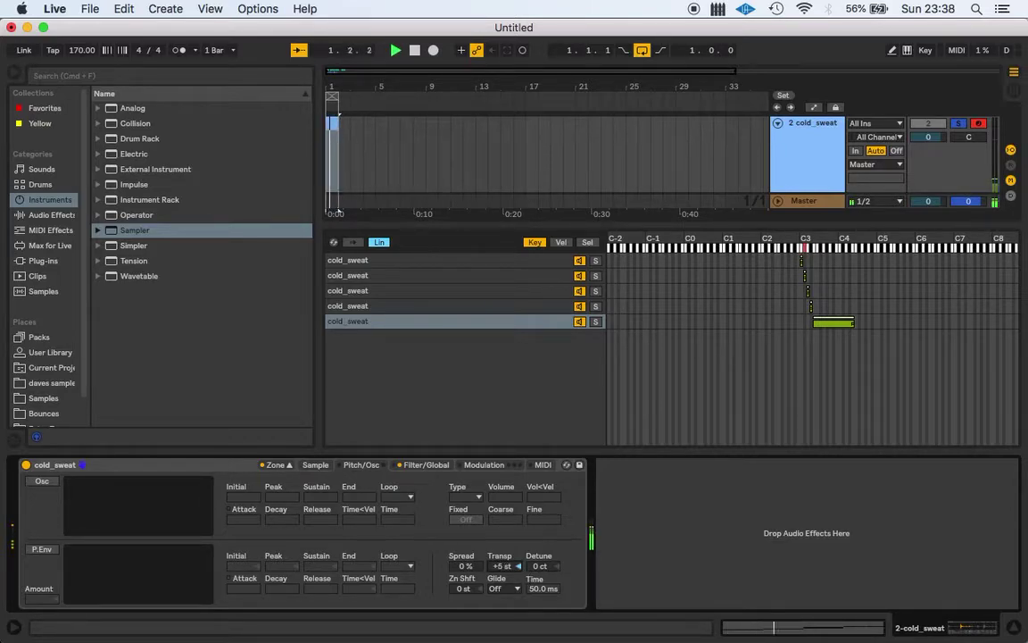
pyautogui.moveTo(513, 570); pyautogui.dragTo(513, 566)
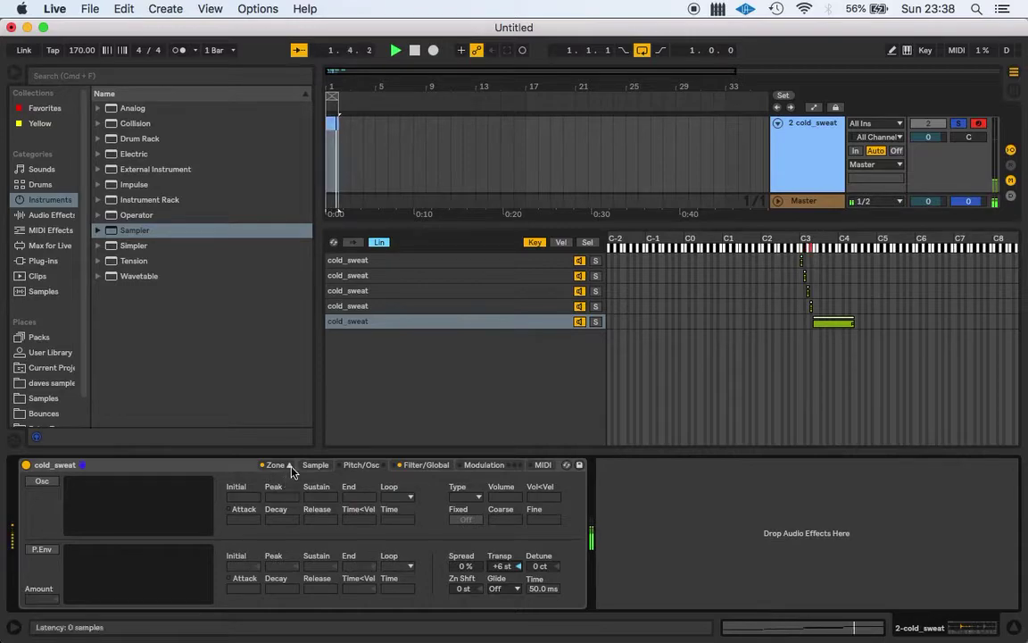
pyautogui.moveTo(502, 565); pyautogui.dragTo(503, 561)
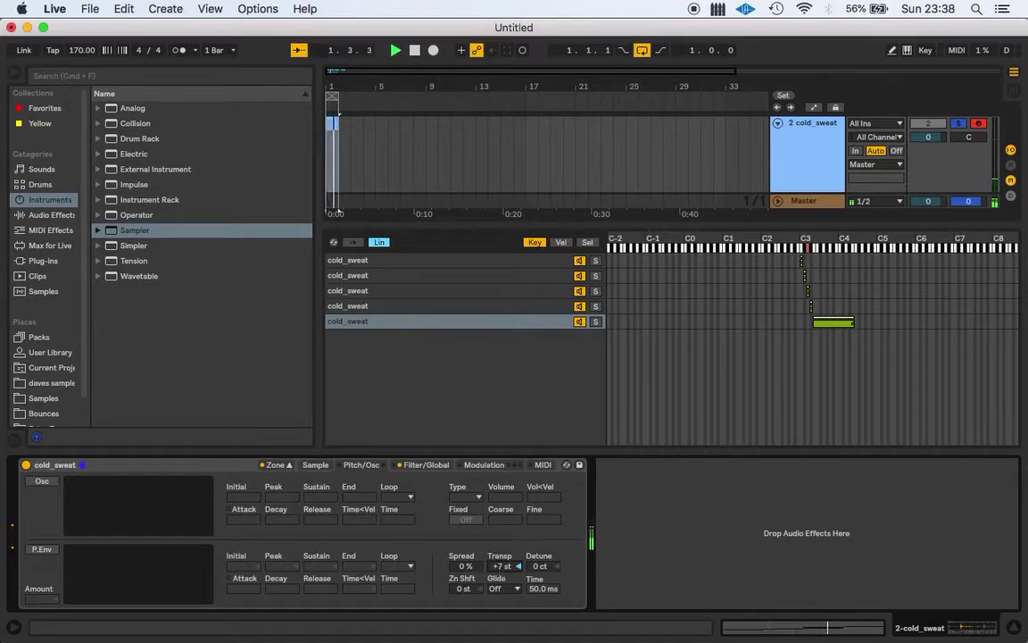
pyautogui.moveTo(501, 568); pyautogui.dragTo(500, 563)
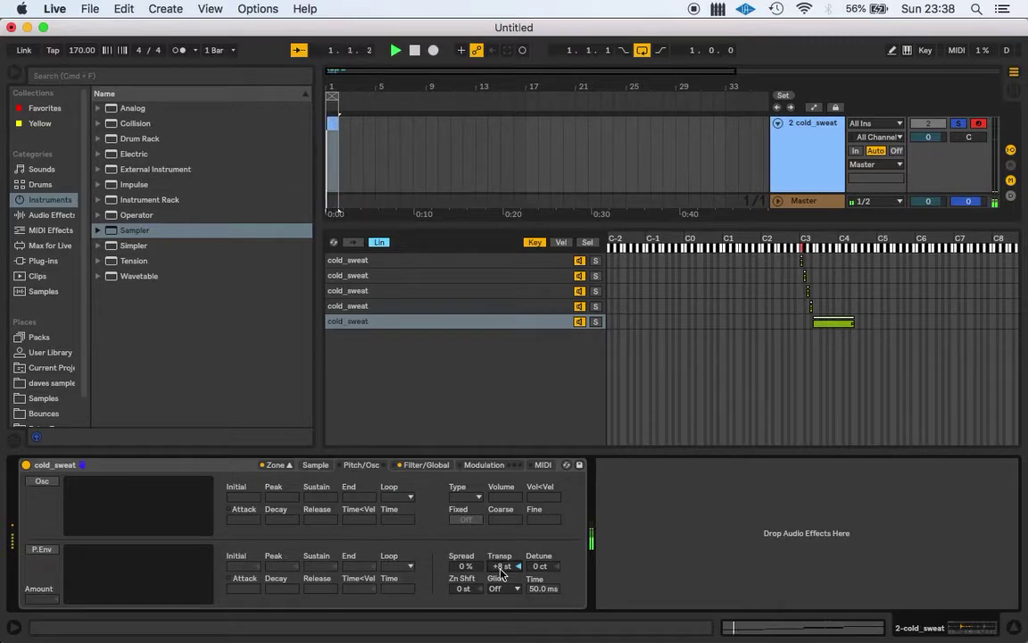
pyautogui.moveTo(500, 569); pyautogui.dragTo(500, 574)
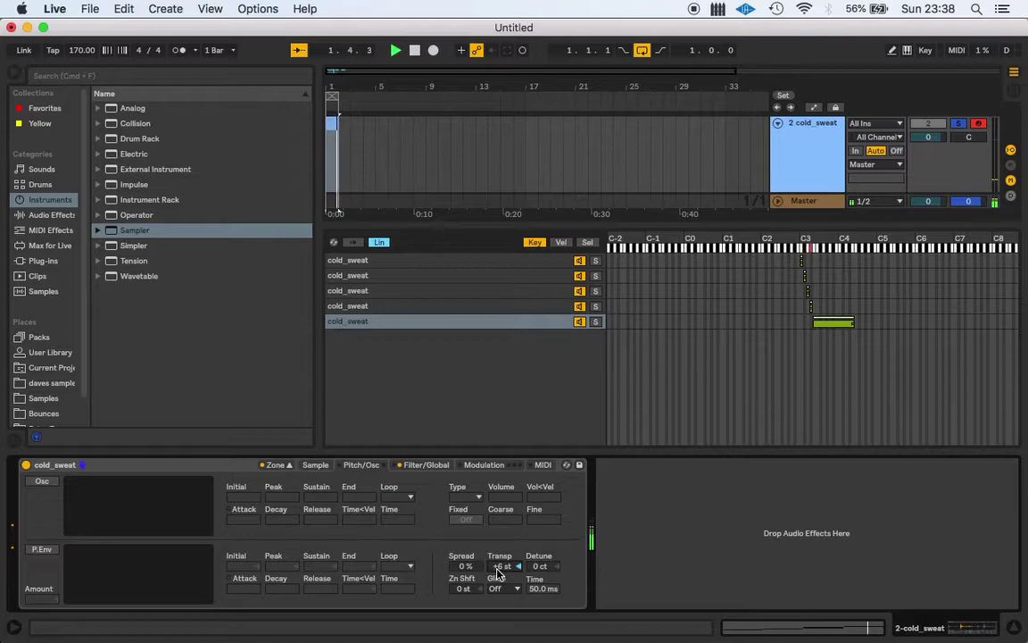
pyautogui.click(287, 467)
pyautogui.click(286, 467)
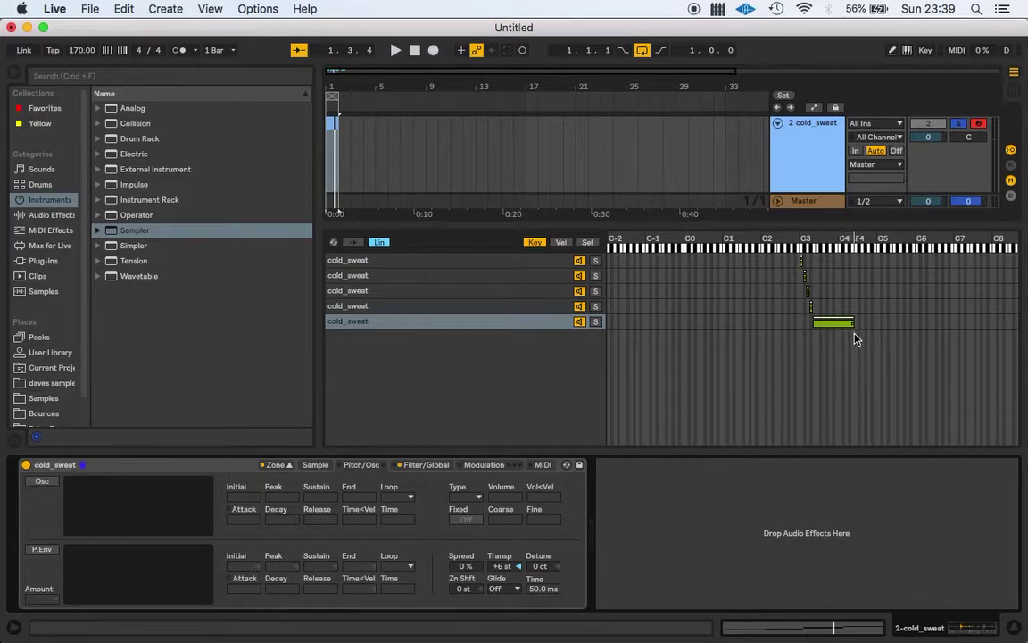
# Step: Duplicate the first slice as a sixth zone mapped directly above the fifth zone's key range, with root key B4
pyautogui.click(446, 274)
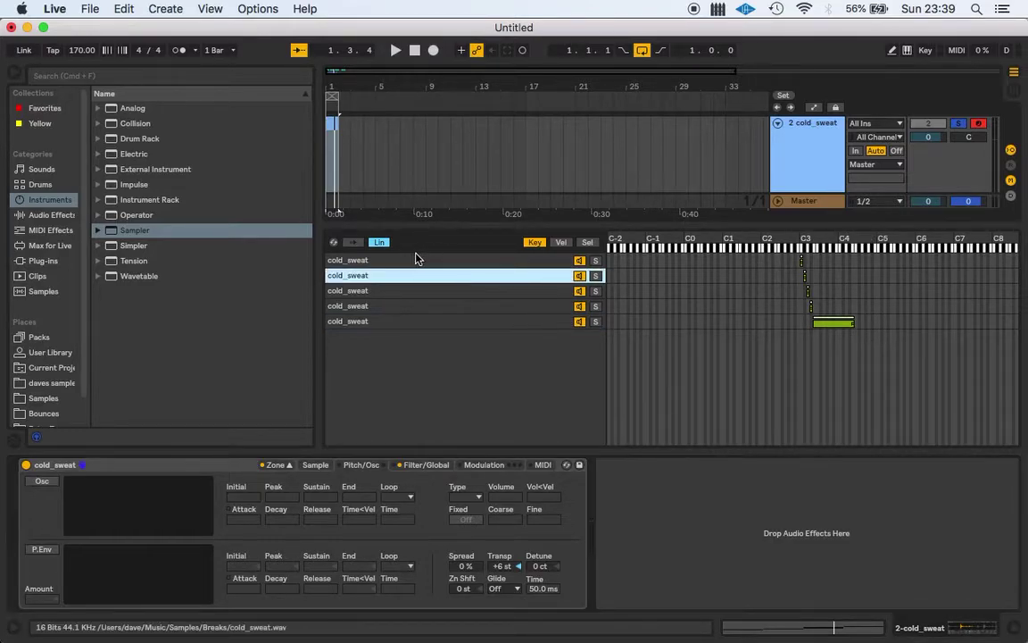
pyautogui.click(380, 261)
pyautogui.moveTo(354, 261); pyautogui.dragTo(338, 349)
pyautogui.moveTo(803, 340); pyautogui.dragTo(892, 356)
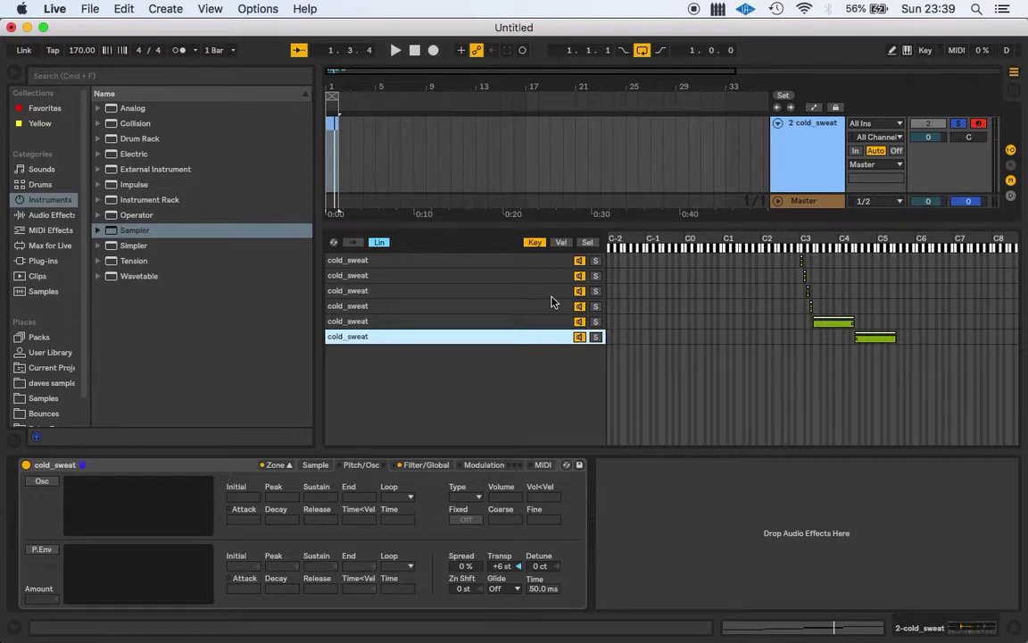
pyautogui.click(315, 465)
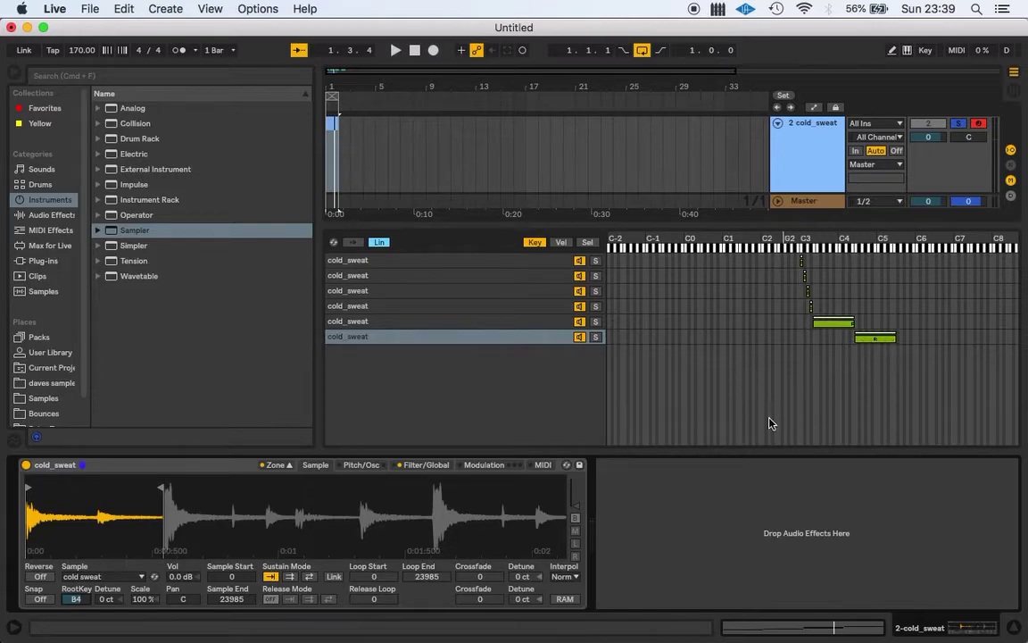
# Step: Examine the one-bar MIDI clip's notes against a wider range of keys, including the octaves above C3
pyautogui.click(862, 628)
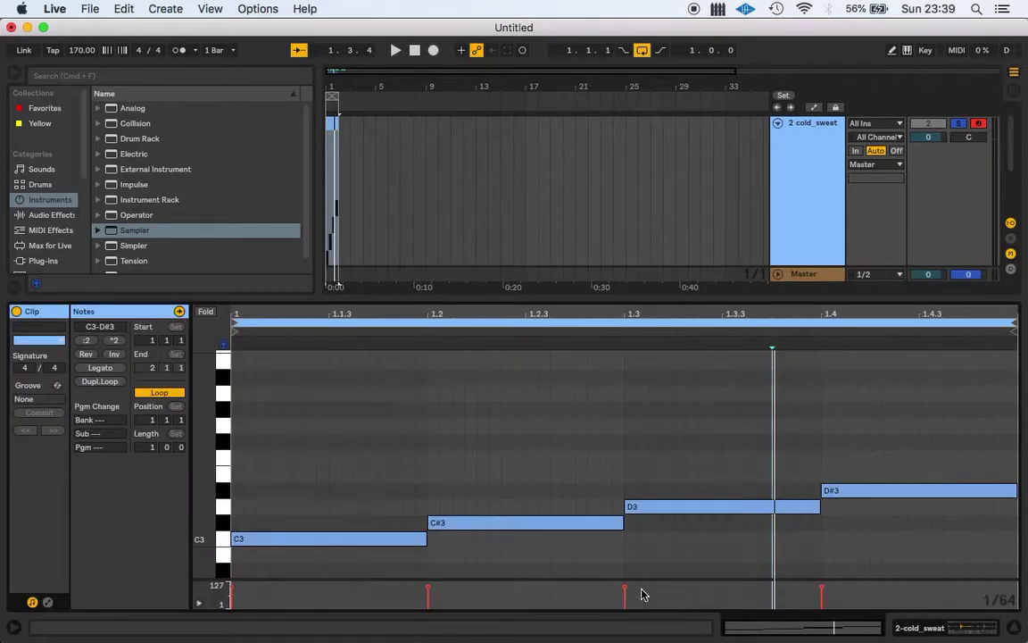
pyautogui.click(215, 426)
pyautogui.moveTo(215, 426)
pyautogui.mouseDown()
pyautogui.moveTo(225, 454)
pyautogui.moveTo(229, 352)
pyautogui.moveTo(226, 375)
pyautogui.mouseUp()
pyautogui.click(305, 393)
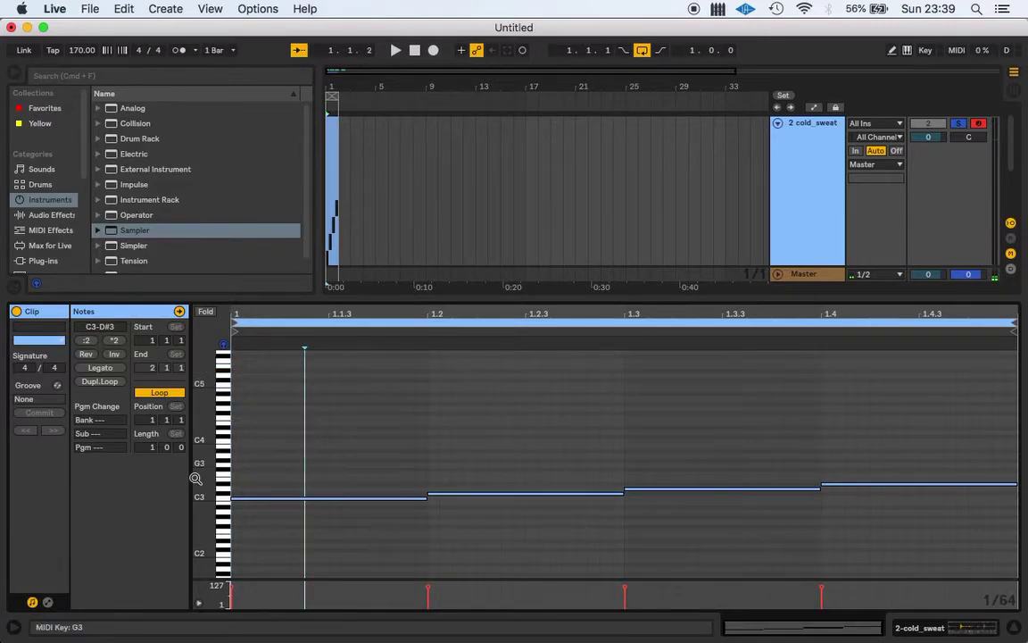
pyautogui.click(999, 625)
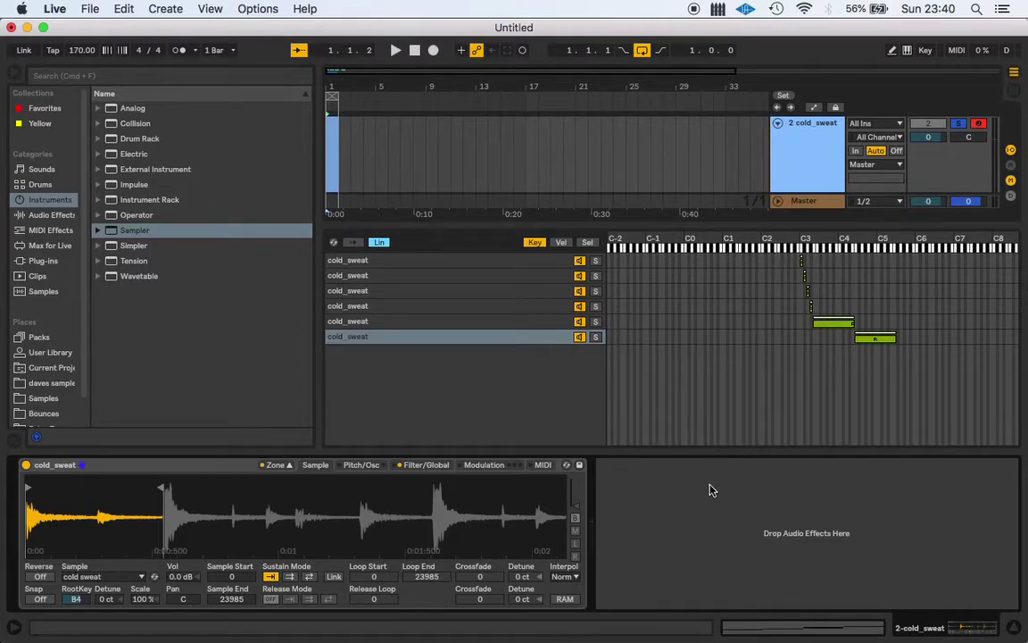
# Step: Fold the Sampler MIDI track, then unfold and enlarge the cold_sweat audio track to show its slices
pyautogui.click(1012, 625)
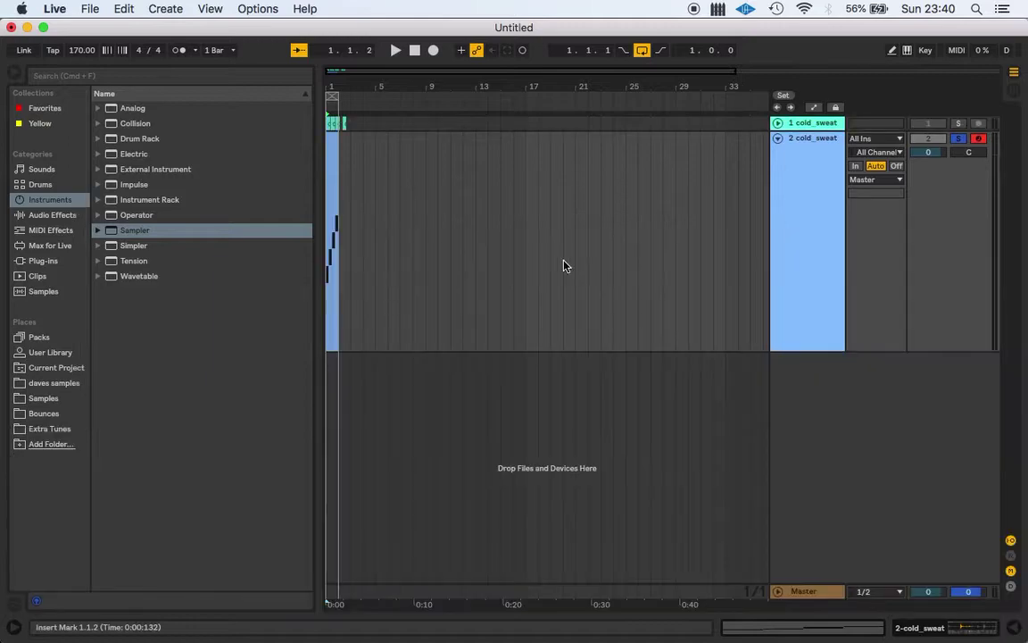
pyautogui.moveTo(326, 74); pyautogui.dragTo(367, 116)
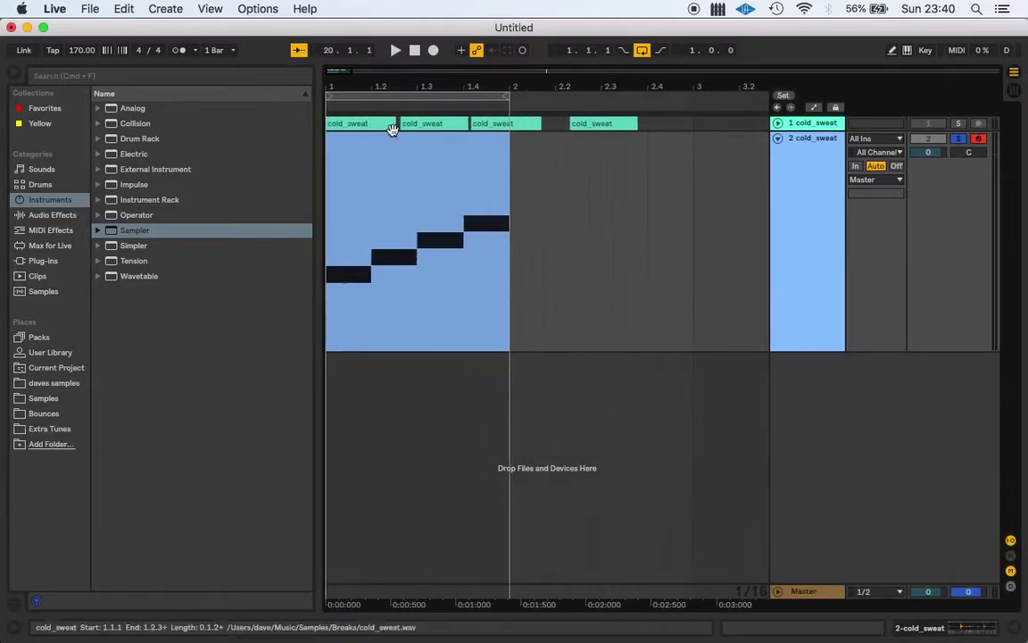
pyautogui.click(777, 138)
pyautogui.click(777, 123)
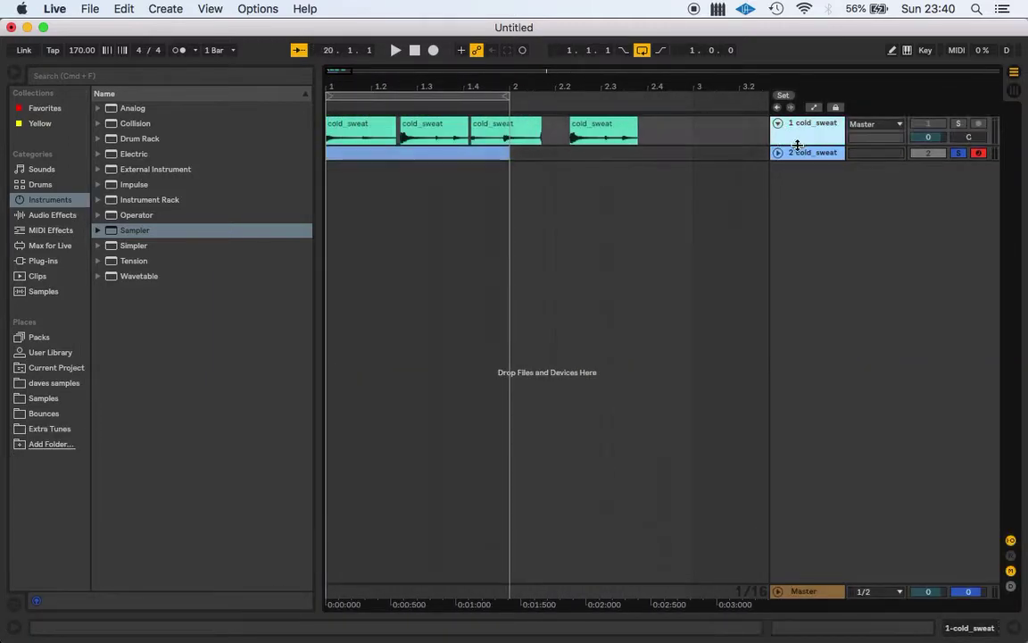
pyautogui.moveTo(793, 143); pyautogui.dragTo(751, 362)
pyautogui.click(670, 266)
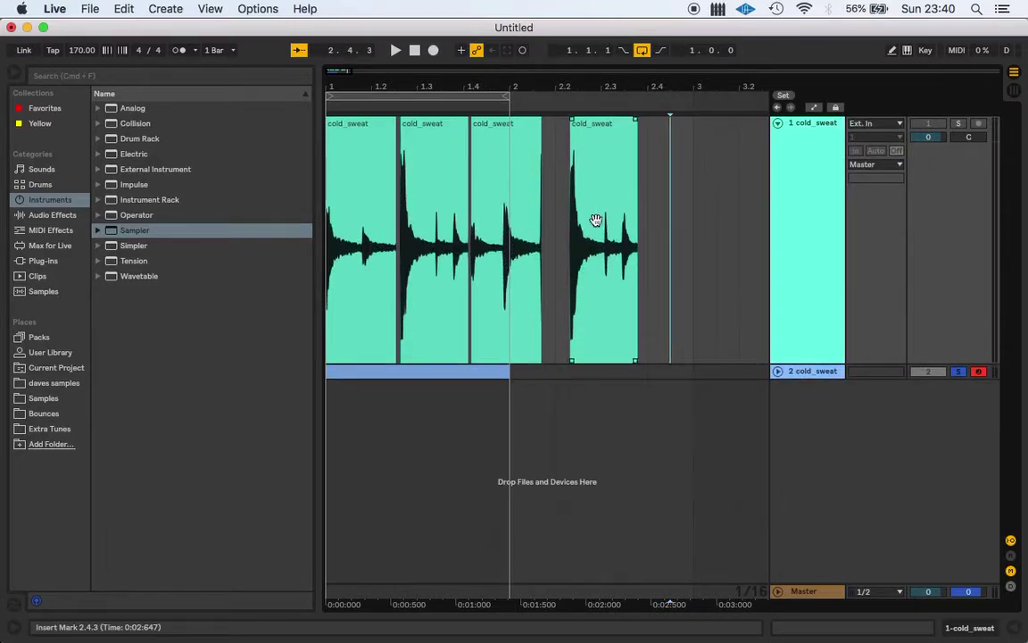
# Step: Place a one-beat loop at 3.2.3 and insert an audio track below the cold_sweat audio track
pyautogui.moveTo(600, 124); pyautogui.dragTo(599, 196)
pyautogui.moveTo(508, 93); pyautogui.dragTo(729, 131)
pyautogui.click(827, 217)
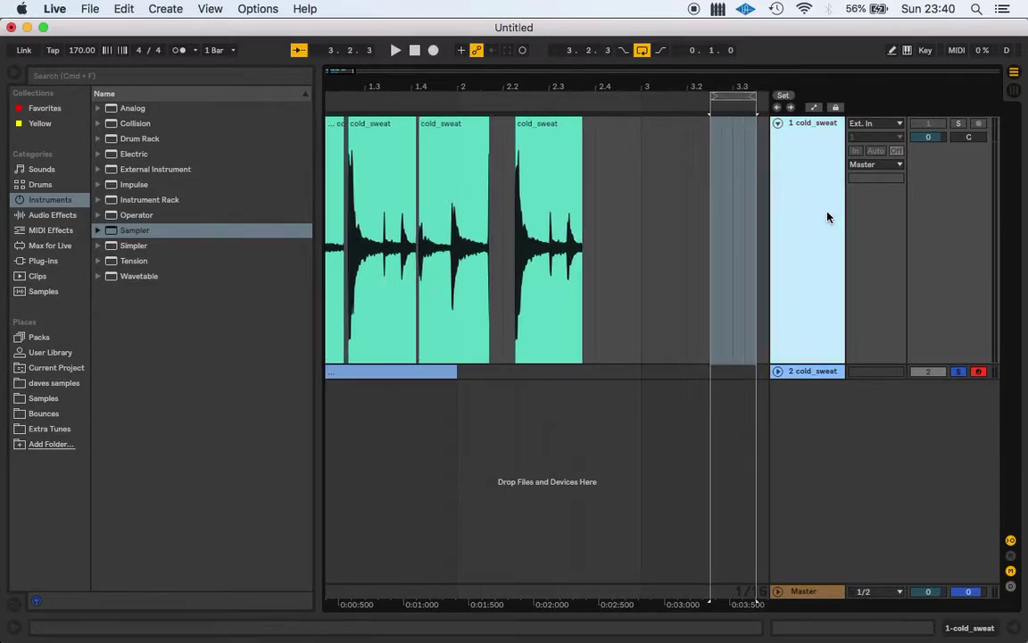
pyautogui.press('super+t')
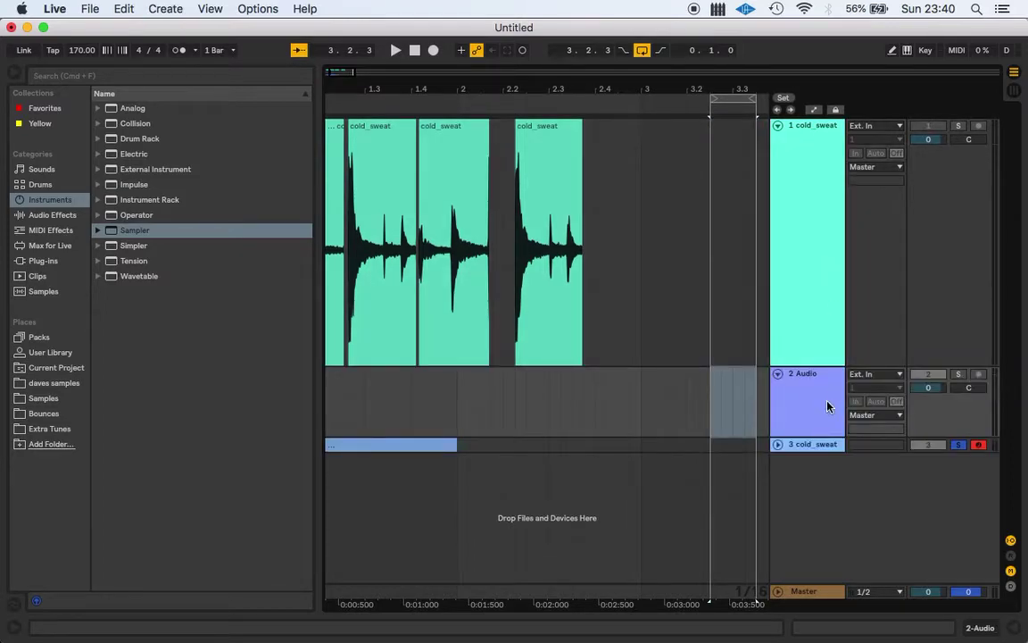
# Step: Route the cold_sweat audio track's output to 2-Audio
pyautogui.click(816, 202)
pyautogui.click(875, 167)
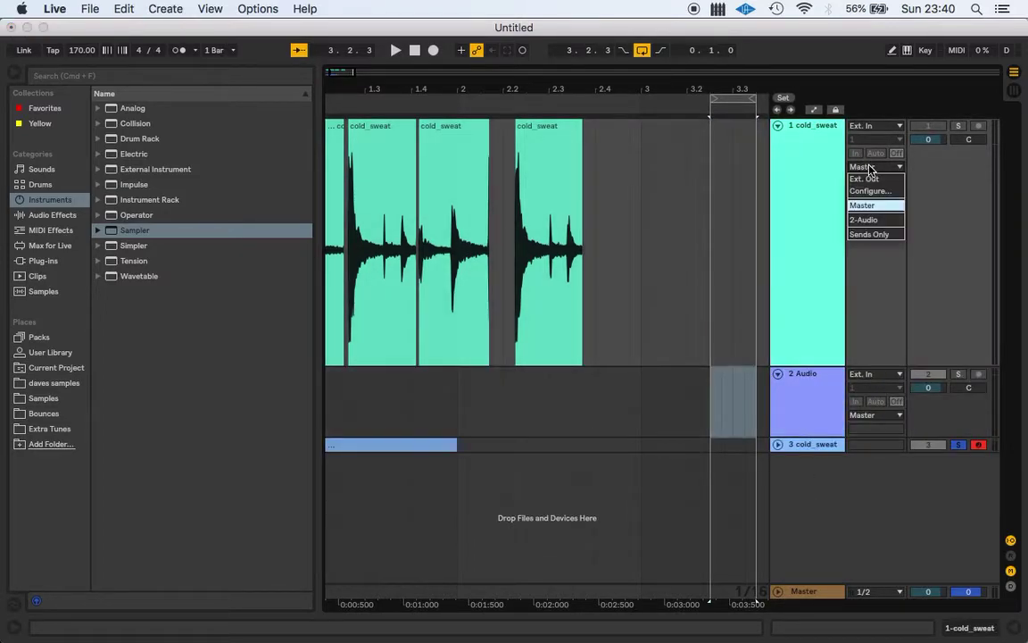
pyautogui.click(878, 220)
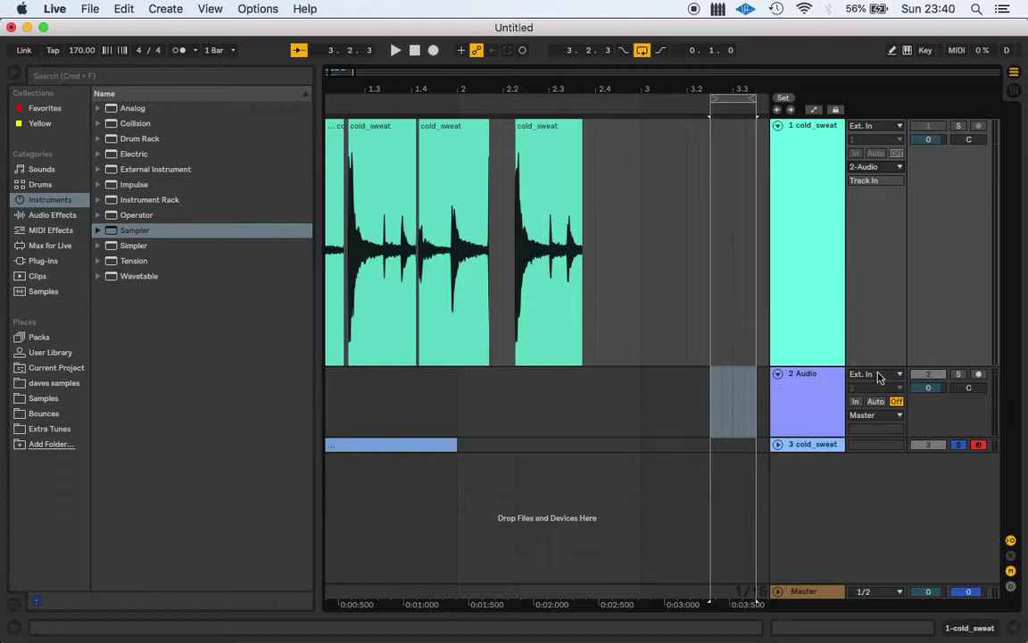
# Step: Rename the new audio track as reverse
pyautogui.click(827, 374)
pyautogui.press('super+r')
pyautogui.write('reverse')
pyautogui.click(997, 260)
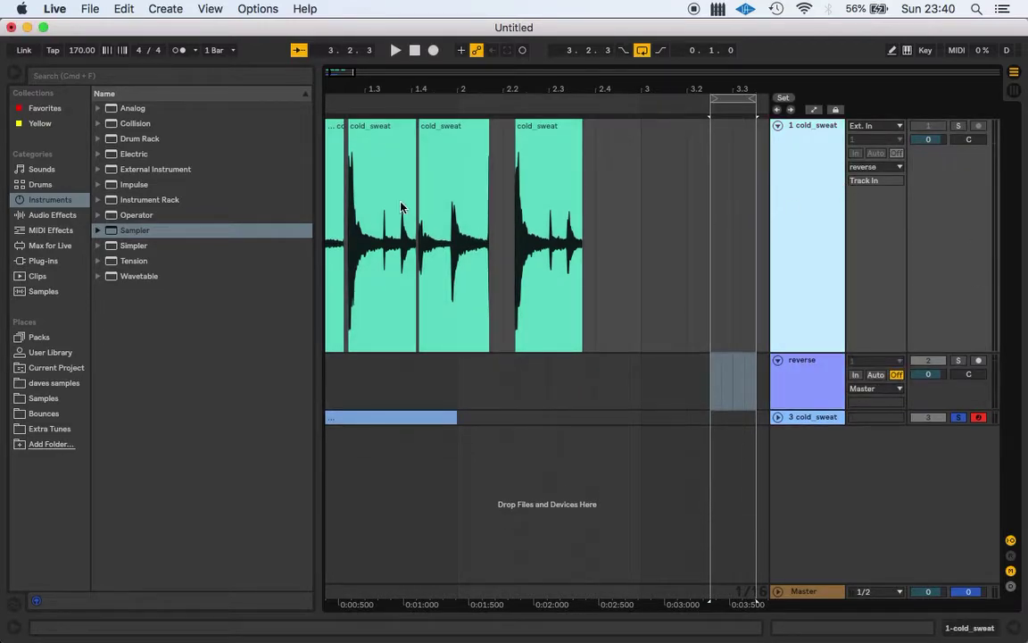
# Step: Return the song position to 1.1.1, set the reverse track's monitoring to In and arm it for recording
pyautogui.click(419, 52)
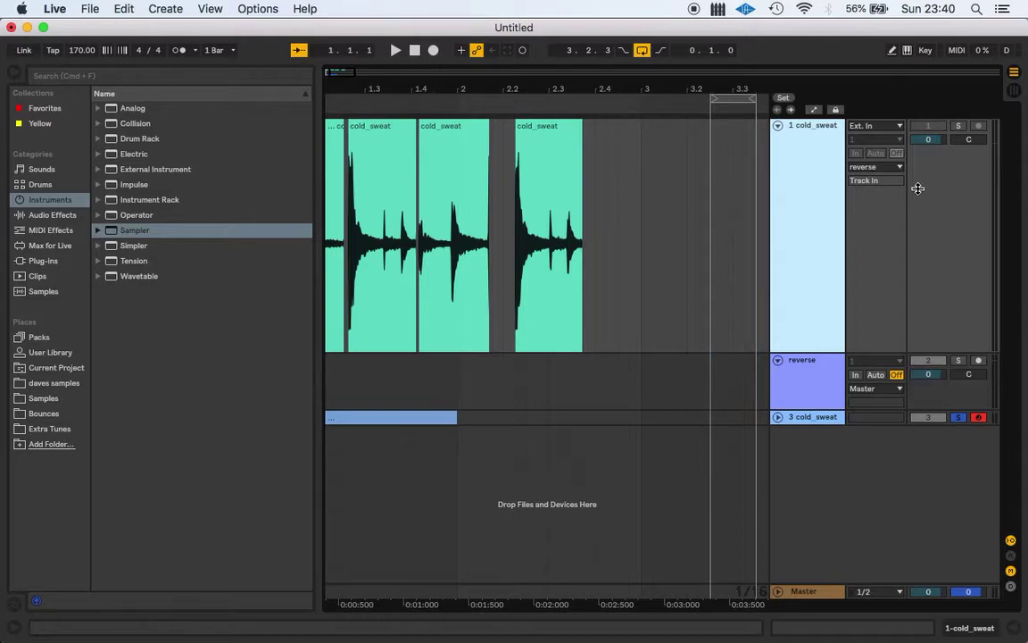
pyautogui.click(889, 167)
pyautogui.click(919, 236)
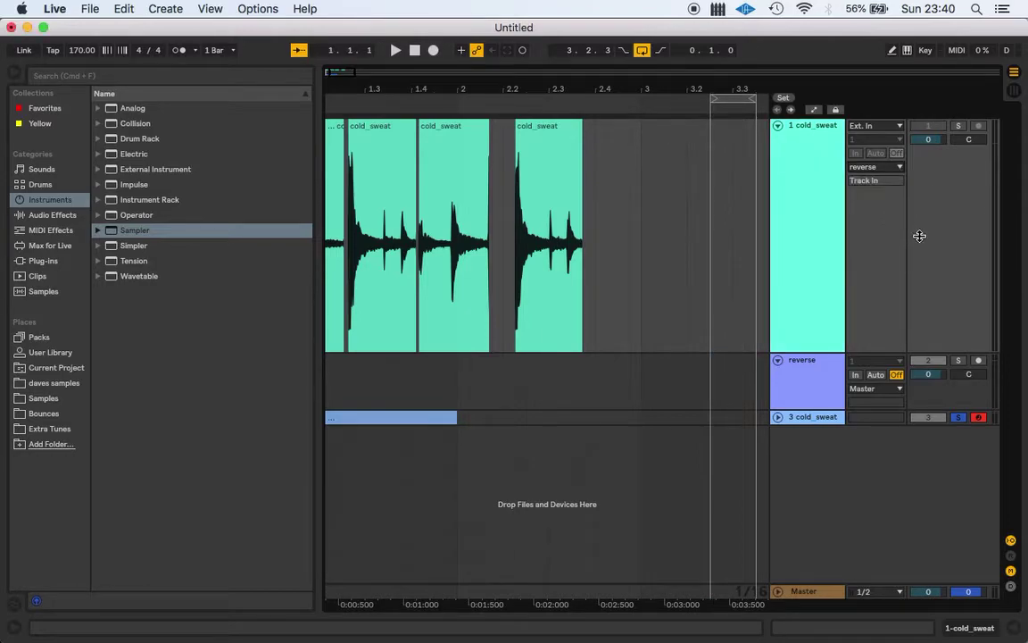
pyautogui.click(806, 383)
pyautogui.click(856, 375)
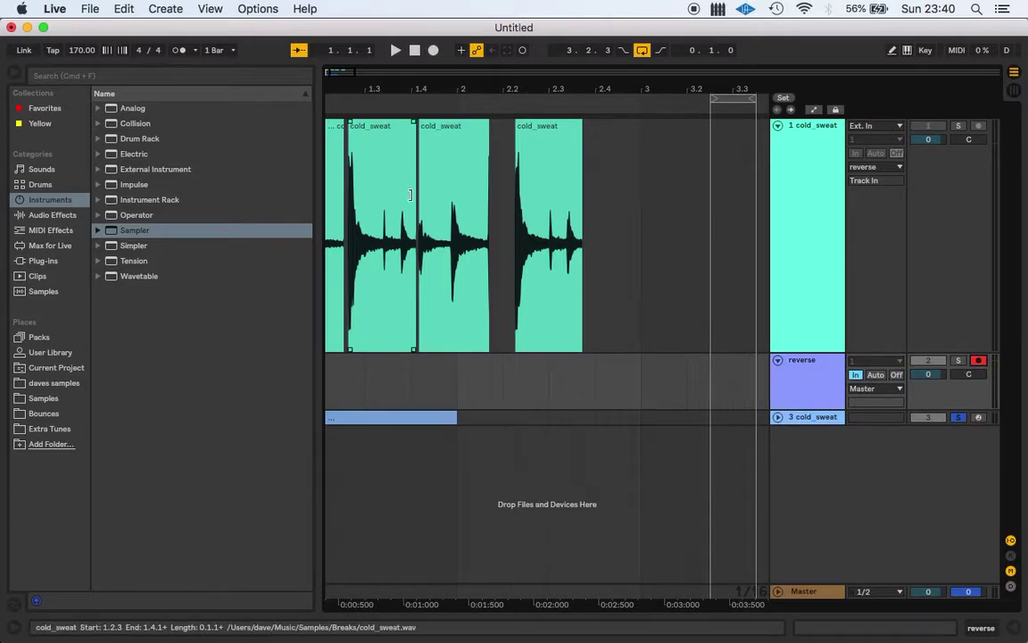
# Step: Reverse the first cold_sweat slice's audio clip and hide its clip view
pyautogui.moveTo(345, 81); pyautogui.dragTo(394, 82)
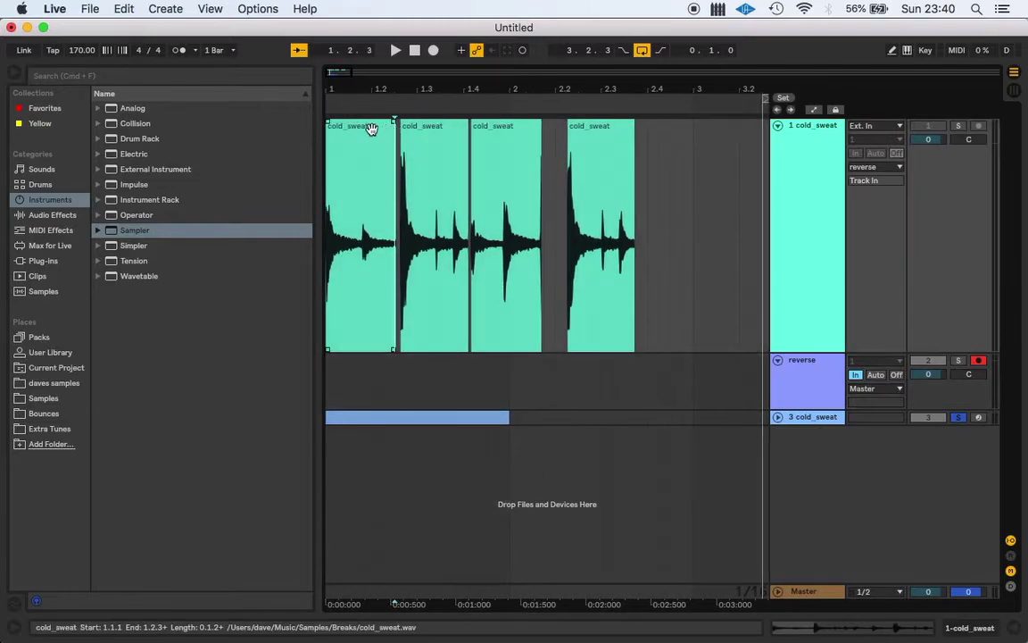
pyautogui.doubleClick(369, 131)
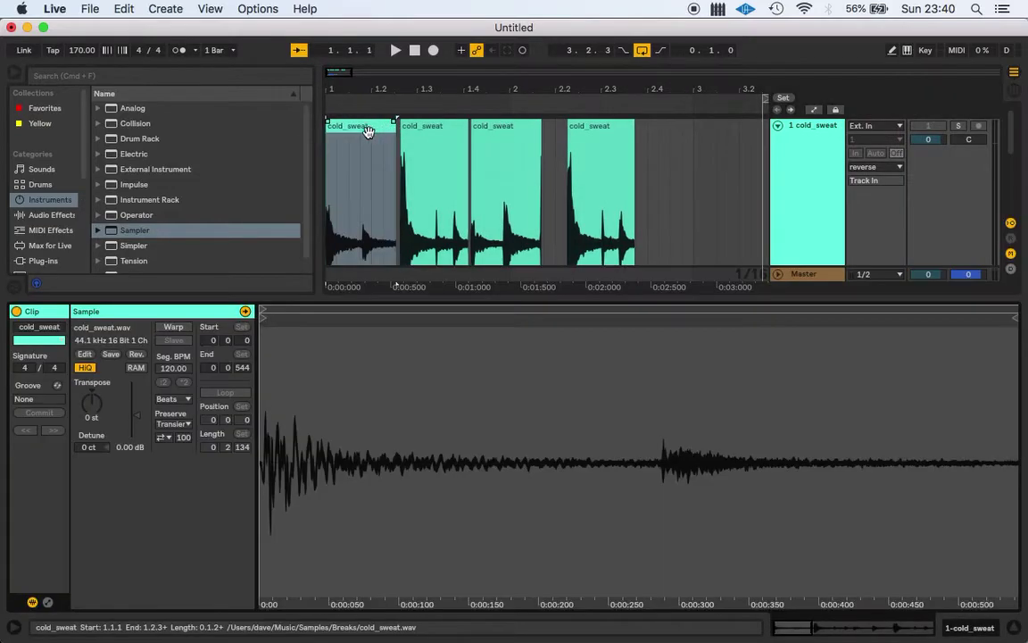
pyautogui.click(135, 355)
pyautogui.click(1015, 631)
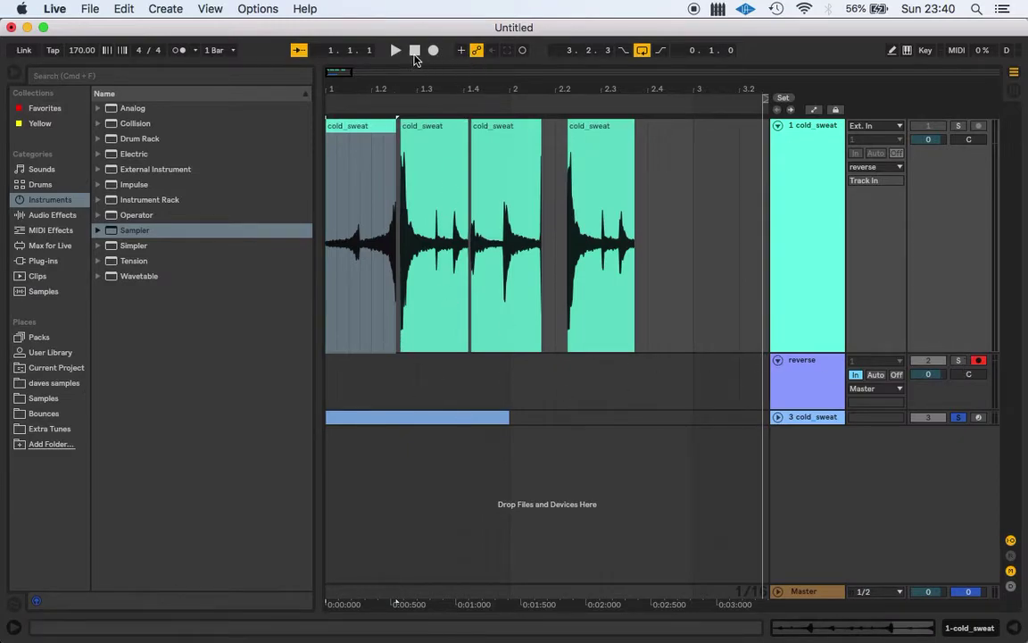
# Step: Record the cold_sweat slices onto the reverse track from 1.1.1 and stop just after bar 2 begins
pyautogui.click(433, 51)
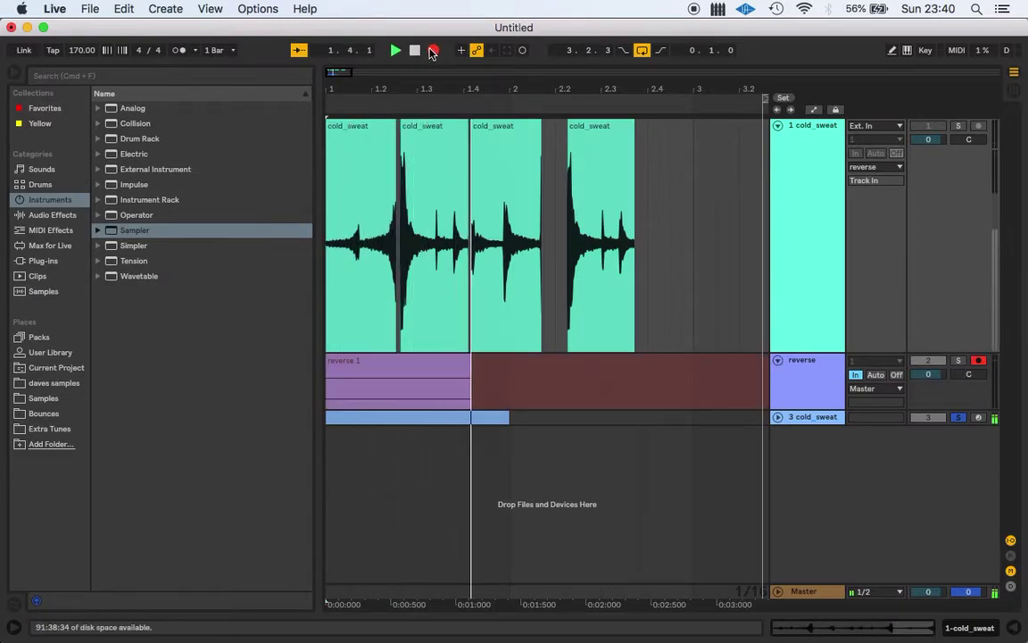
pyautogui.press('space')
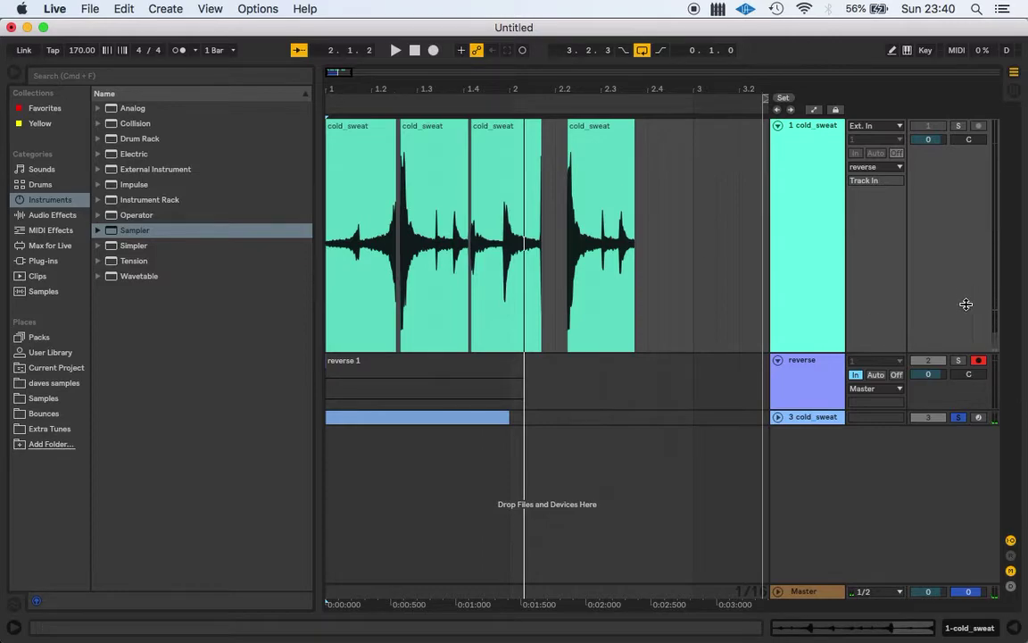
# Step: Solo the cold_sweat audio track instead of track 3 and replace the reverse track's clip with a short new recording from 1.1.1
pyautogui.click(958, 417)
pyautogui.click(959, 125)
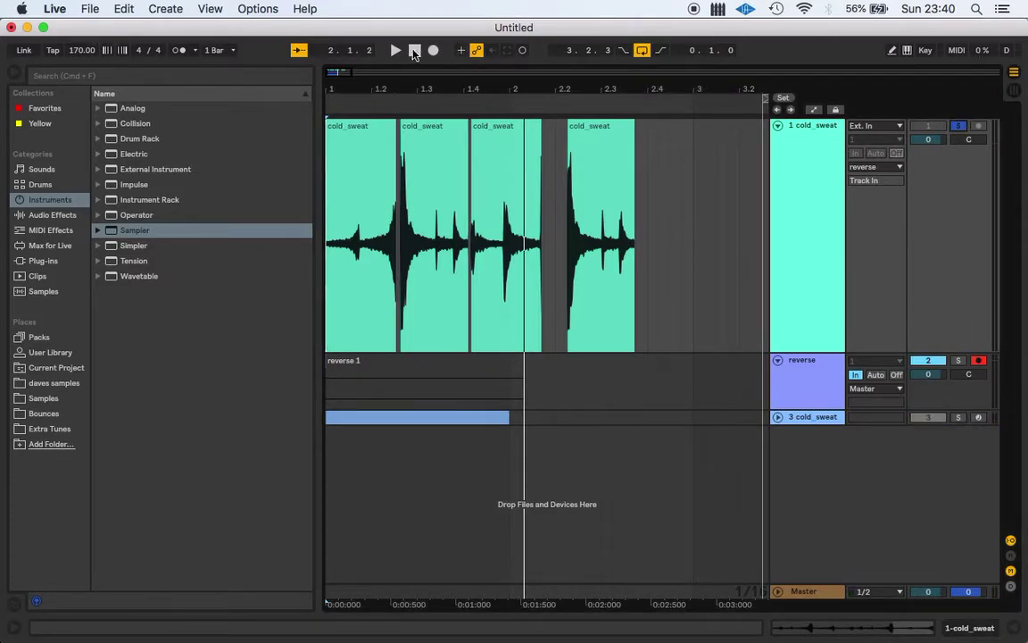
pyautogui.click(375, 375)
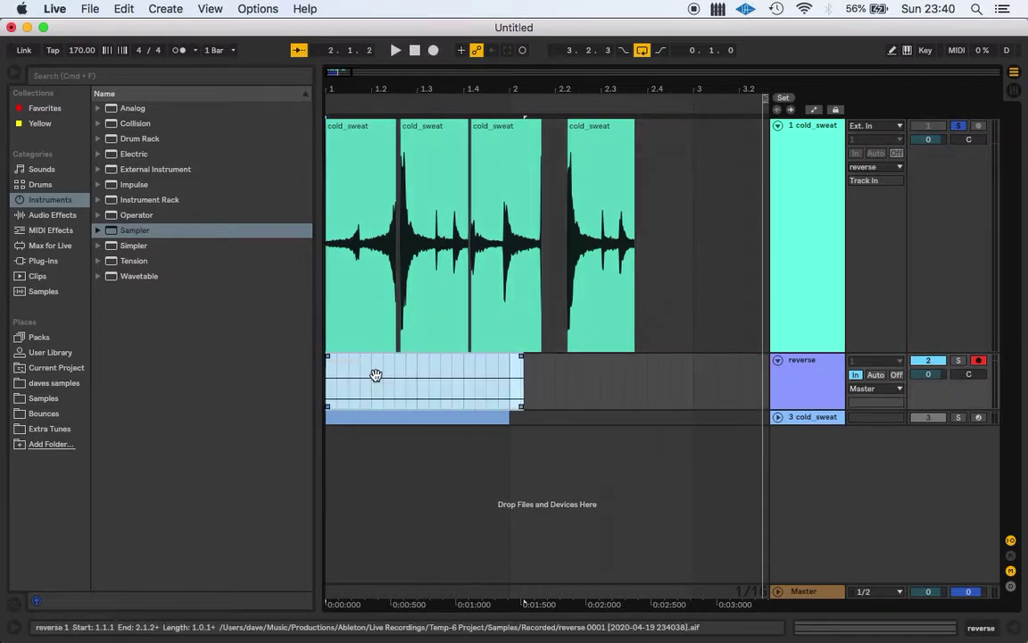
pyautogui.click(414, 52)
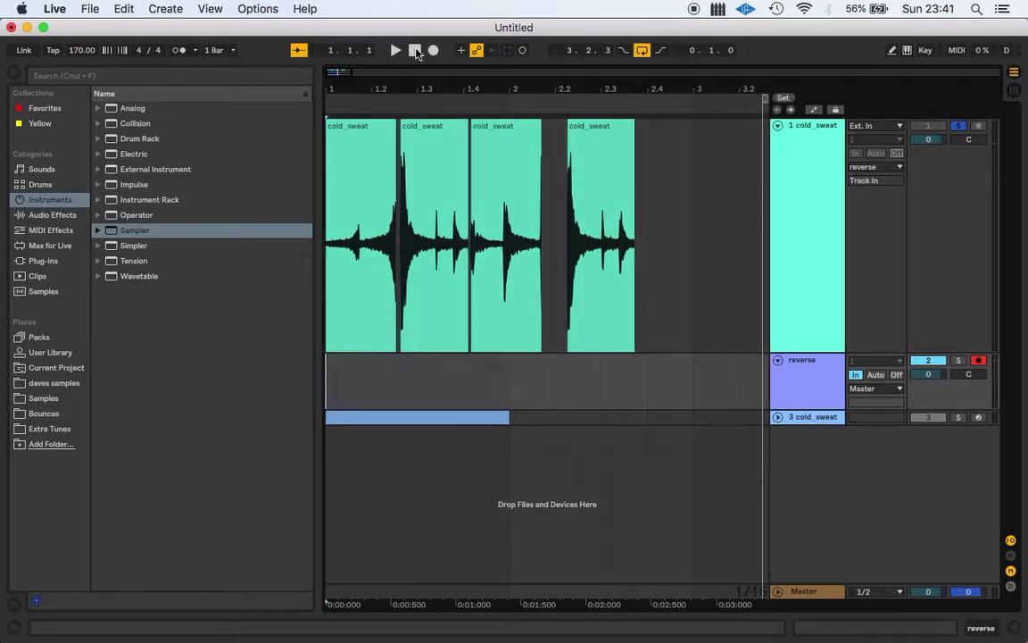
pyautogui.click(434, 51)
pyautogui.press('space')
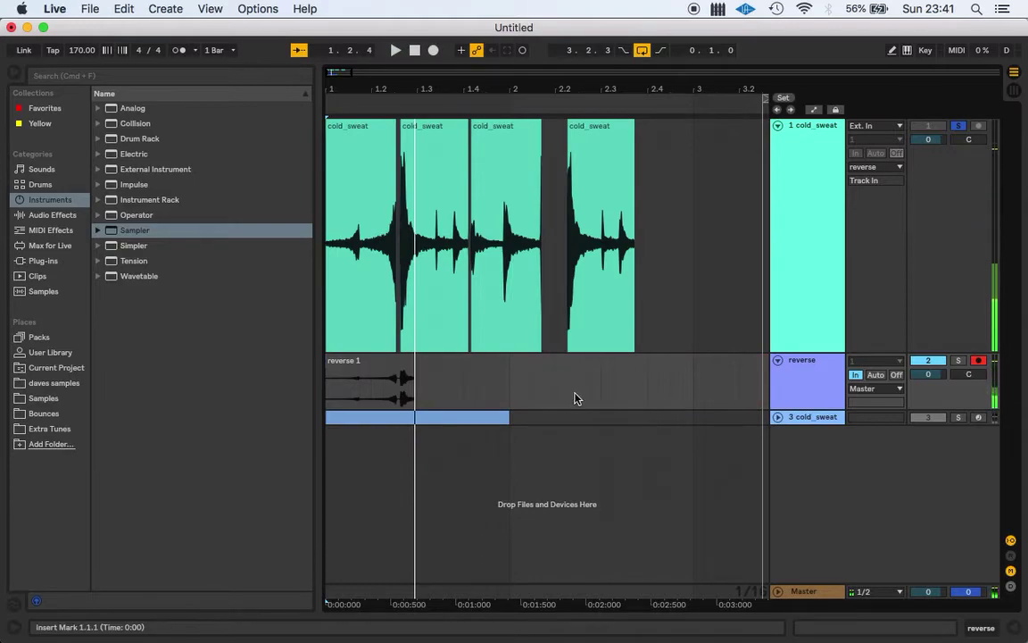
# Step: Reverse the second, third and fourth cold_sweat audio slices and hide the clip view
pyautogui.doubleClick(444, 157)
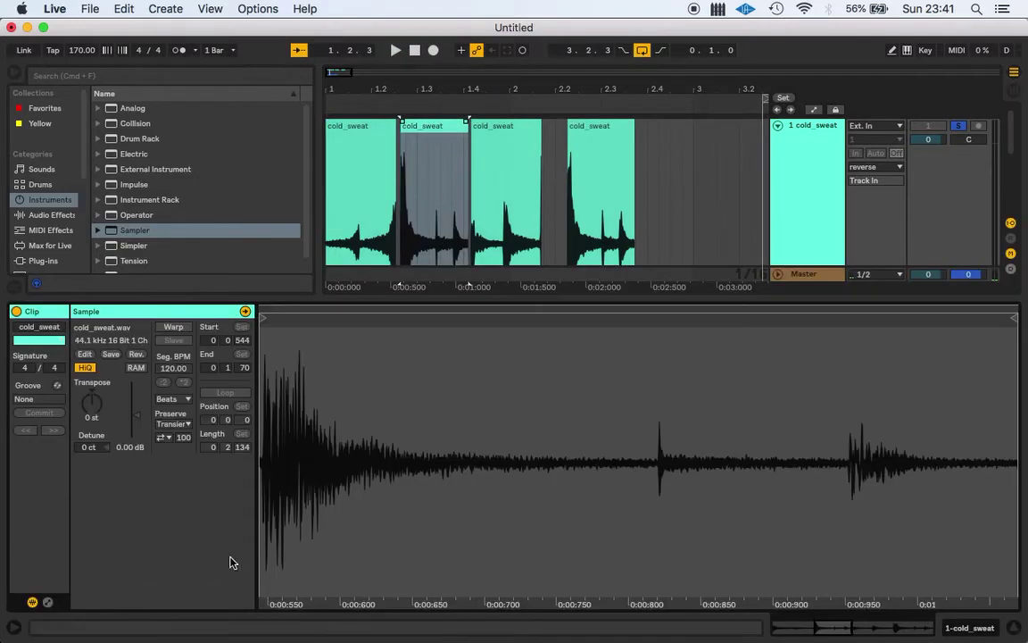
pyautogui.click(138, 357)
pyautogui.click(505, 207)
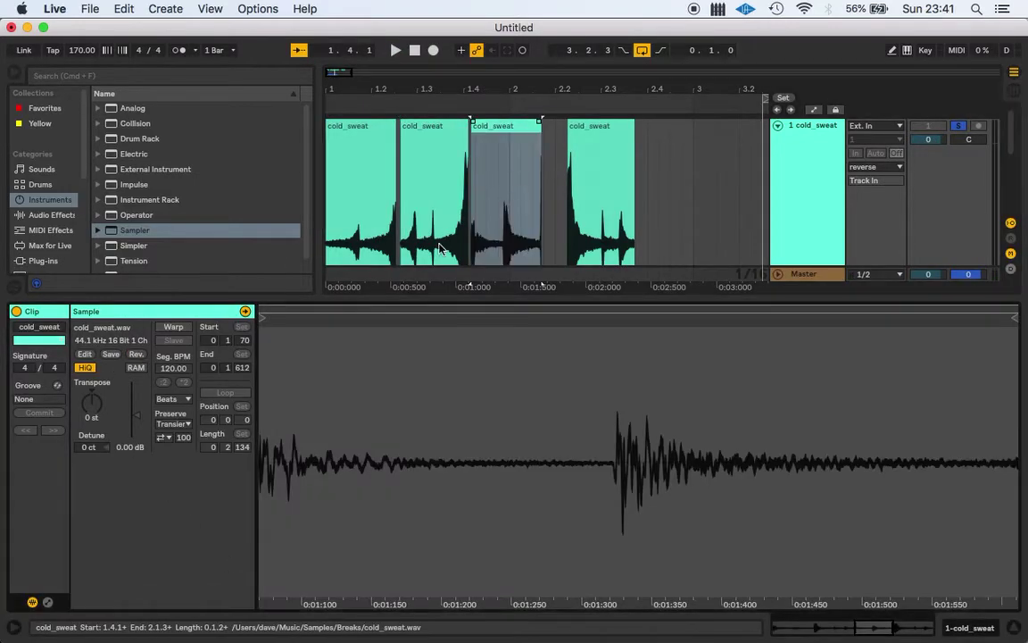
pyautogui.click(134, 357)
pyautogui.click(592, 158)
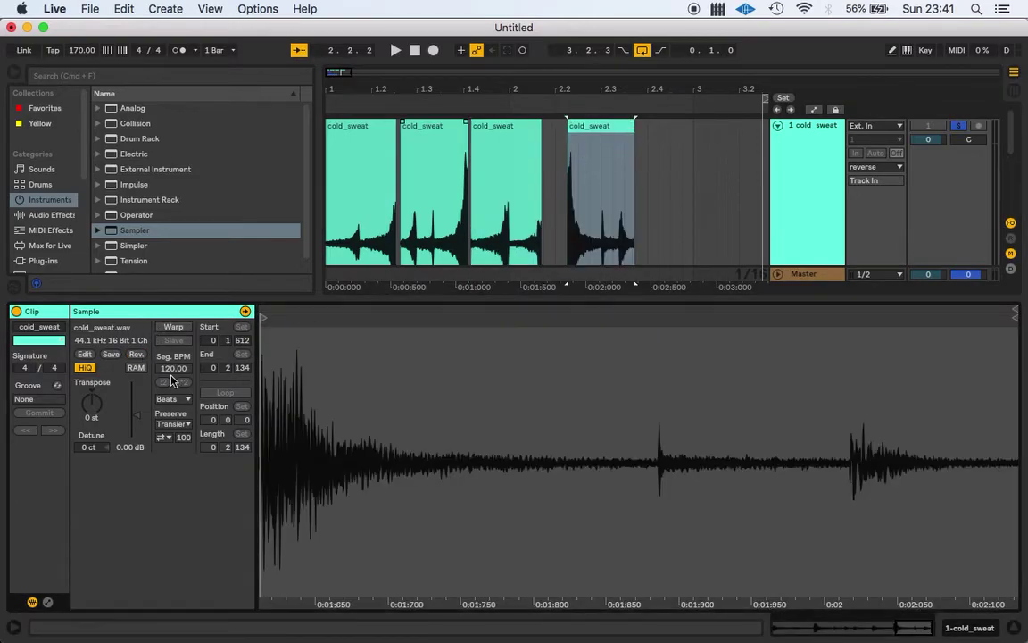
pyautogui.click(135, 357)
pyautogui.click(1018, 626)
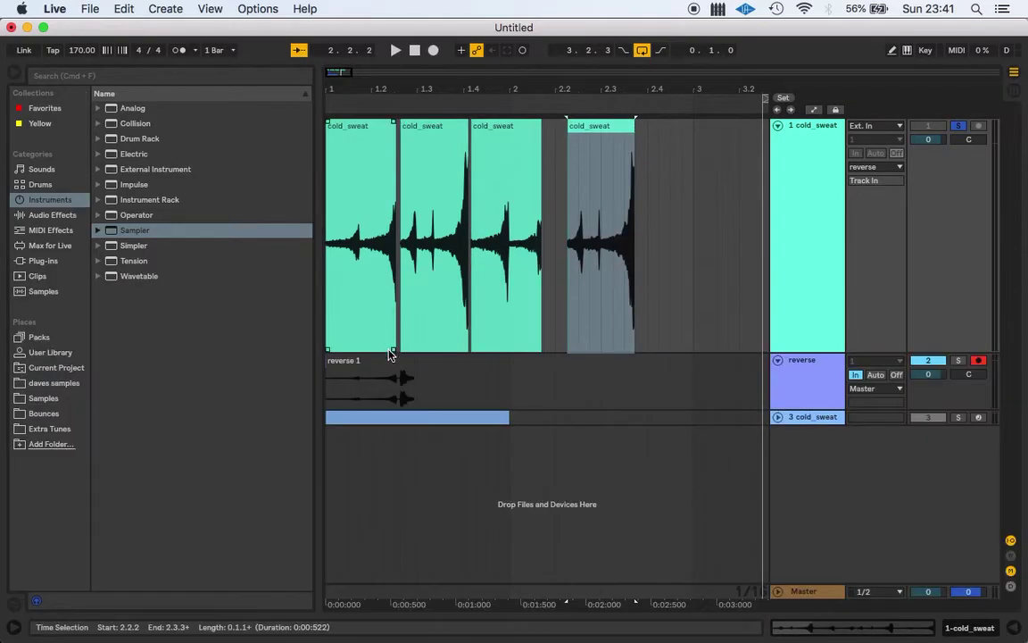
# Step: Delete the short reverse clip and record all the reversed slices onto the reverse track from 1.1.1, stopping after the last slice
pyautogui.click(389, 359)
pyautogui.press('Delete')
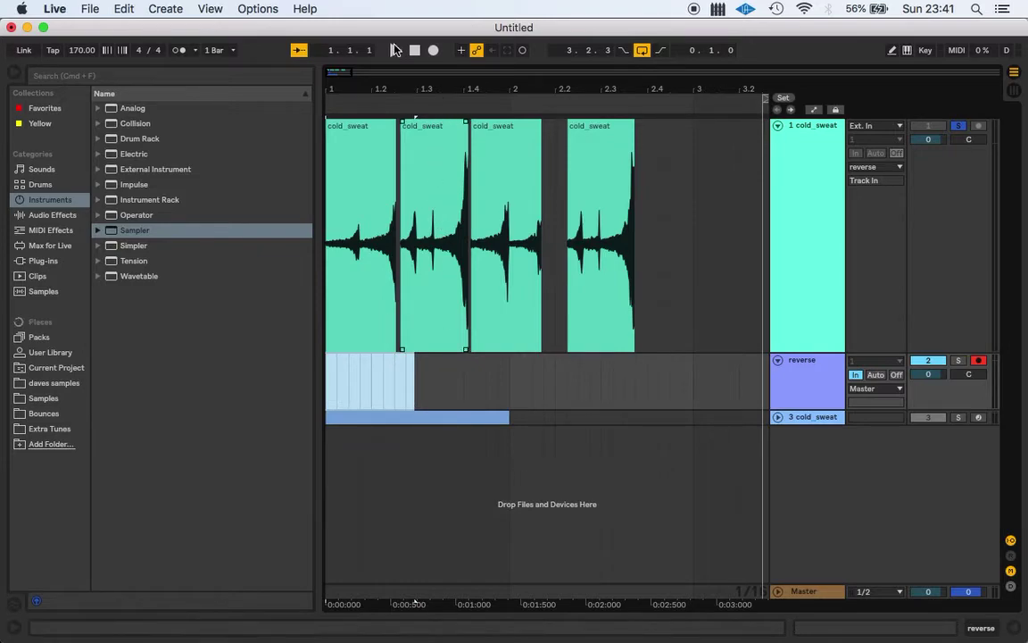
pyautogui.click(434, 51)
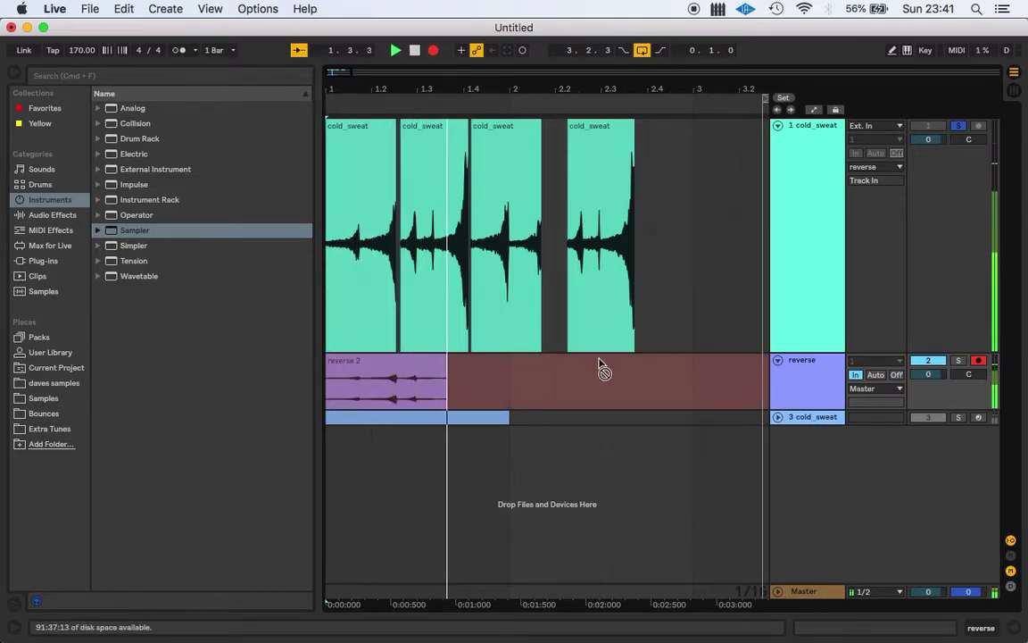
pyautogui.press('space')
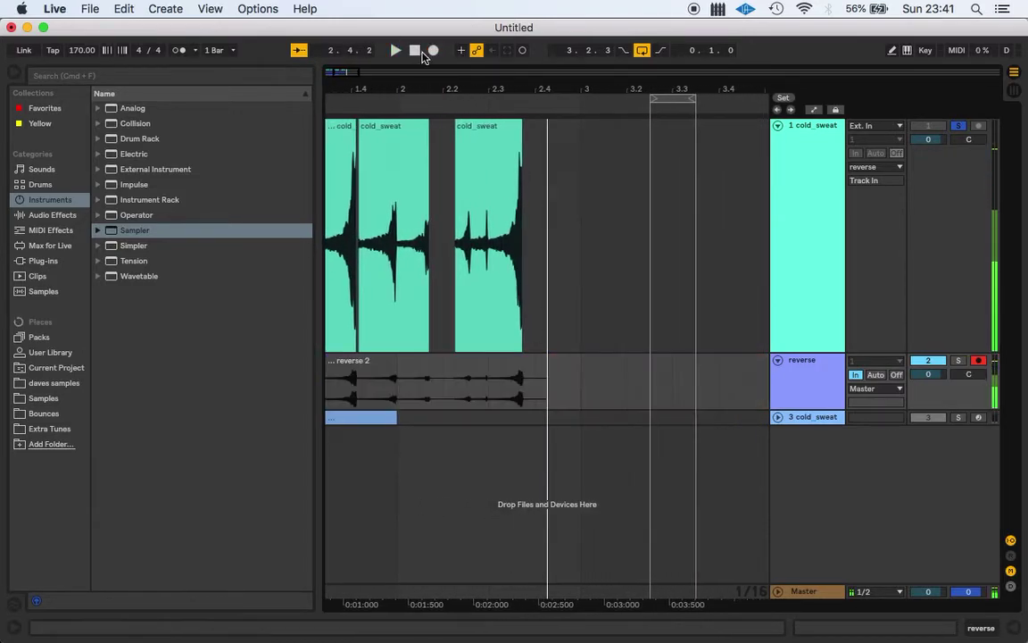
# Step: Split the reverse recording at 2.2.2 and 2.3.4 to isolate the last reversed slice, and select that piece
pyautogui.moveTo(457, 90); pyautogui.dragTo(457, 134)
pyautogui.click(674, 383)
pyautogui.click(669, 399)
pyautogui.press('super+e')
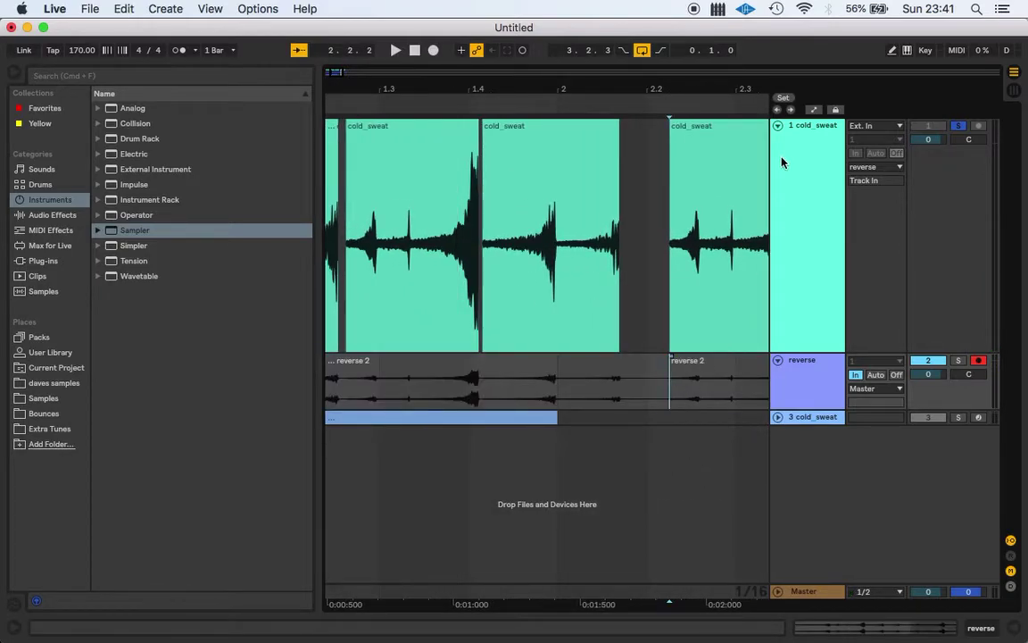
pyautogui.moveTo(737, 84); pyautogui.dragTo(558, 121)
pyautogui.click(616, 397)
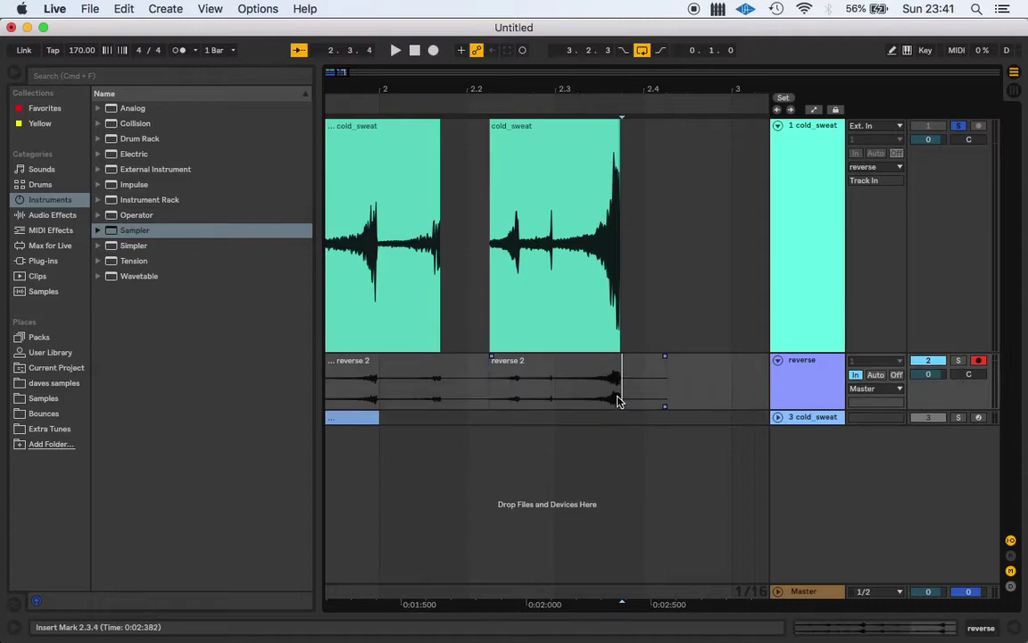
pyautogui.click(594, 353)
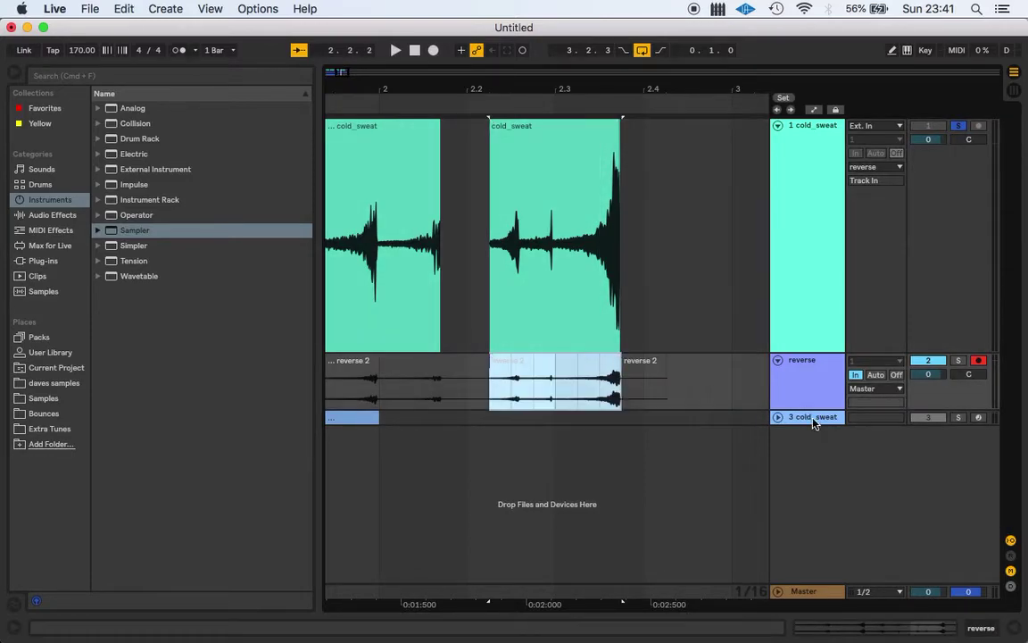
# Step: Show the Sampler on track 3 and add the isolated reverse slice as a new sample layer
pyautogui.click(814, 423)
pyautogui.click(955, 627)
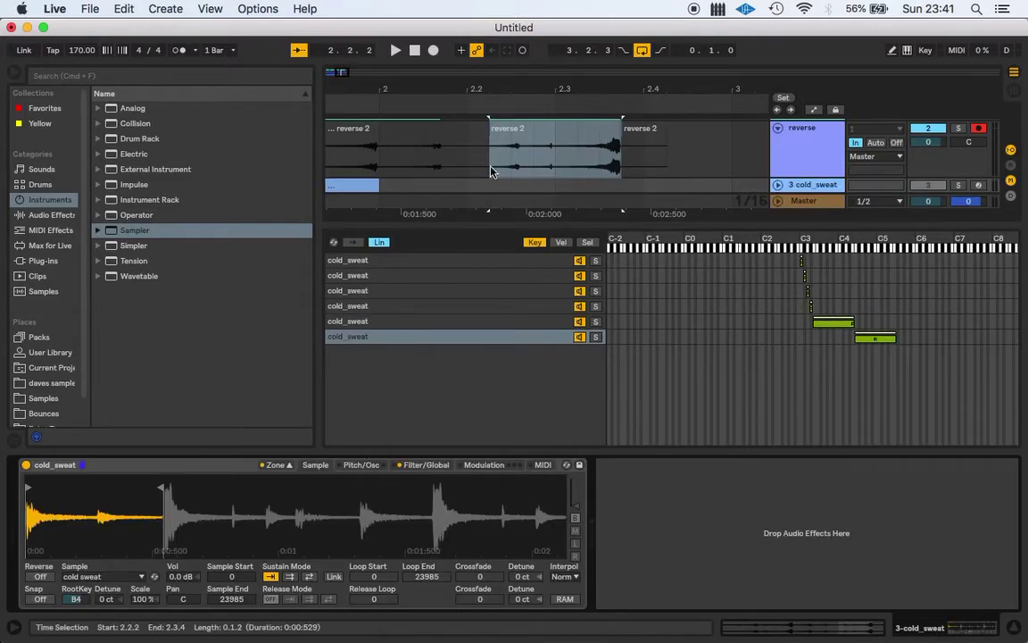
pyautogui.scroll(-2, 510, 180)
pyautogui.scroll(5, 510, 181)
pyautogui.moveTo(532, 189); pyautogui.dragTo(464, 362)
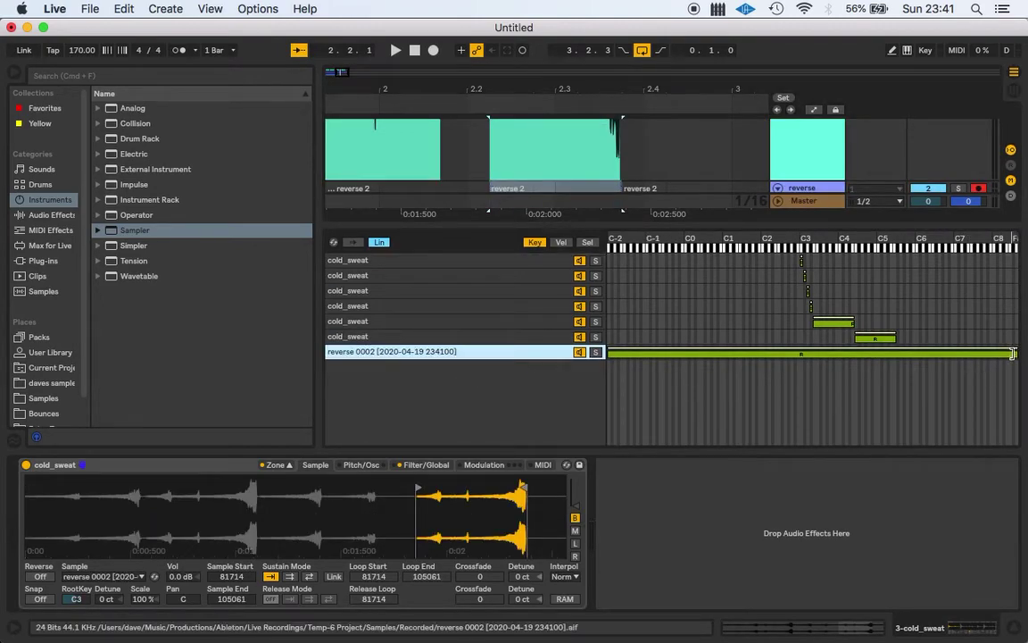
# Step: Narrow the reverse sample's key zone to the single note B2 and set its root key to B2
pyautogui.moveTo(1007, 349); pyautogui.dragTo(797, 417)
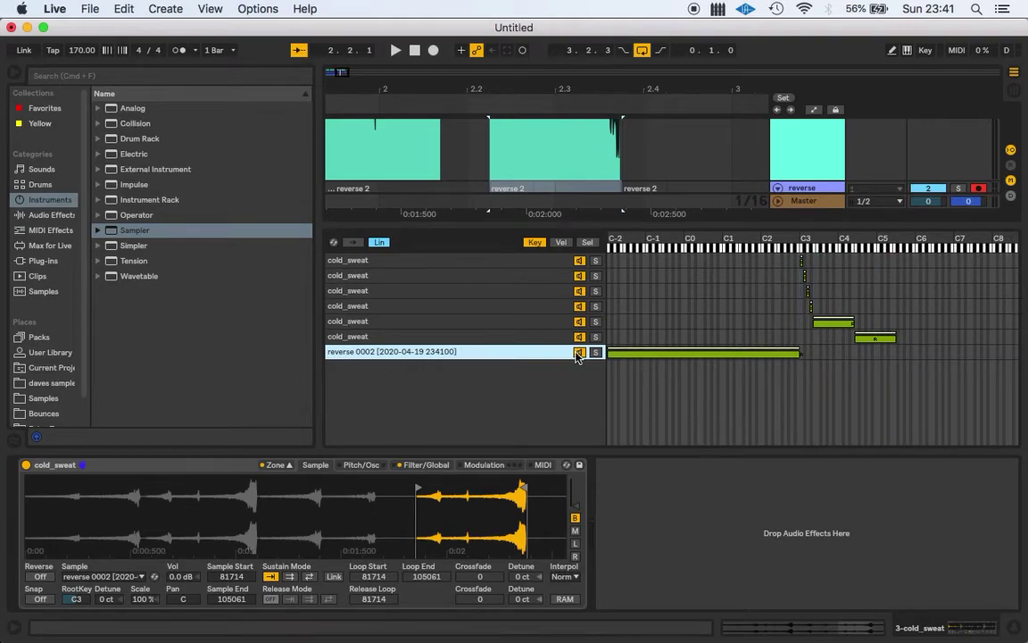
pyautogui.click(571, 341)
pyautogui.moveTo(614, 356); pyautogui.dragTo(817, 384)
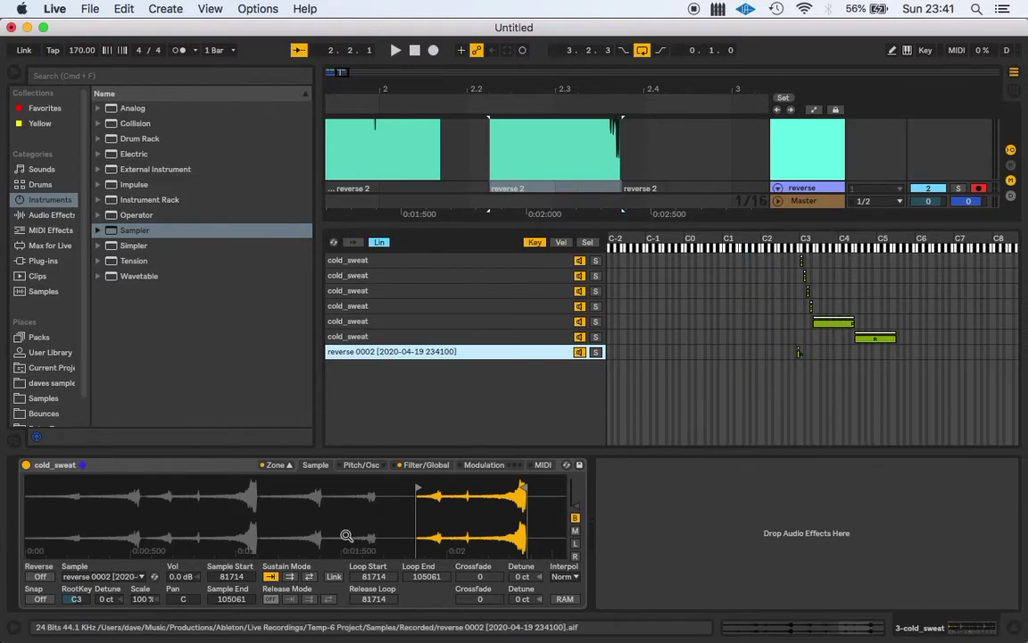
pyautogui.click(377, 322)
pyautogui.click(375, 337)
pyautogui.click(376, 351)
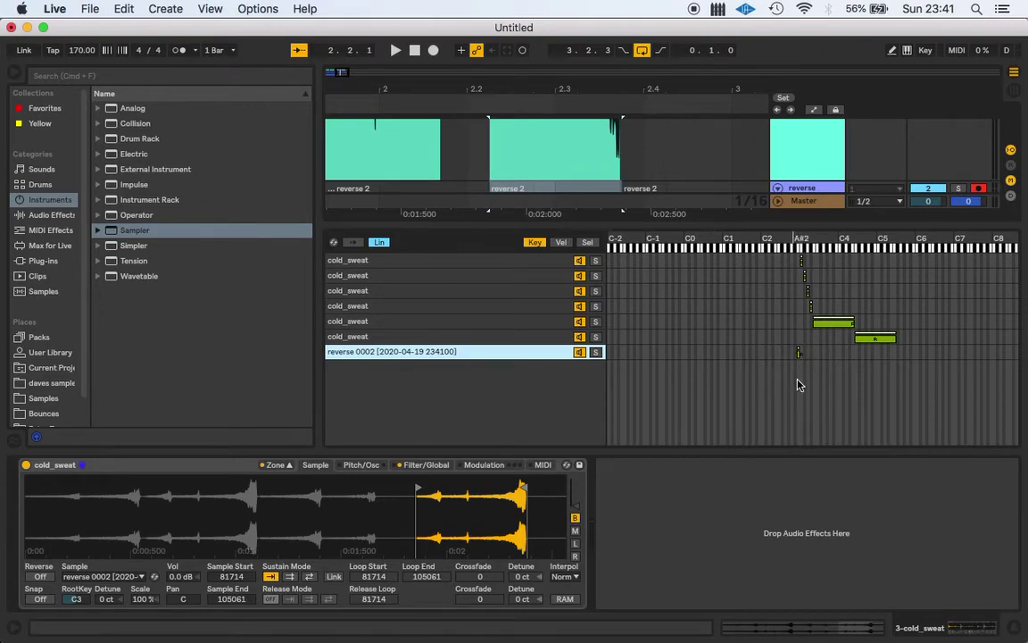
pyautogui.click(68, 600)
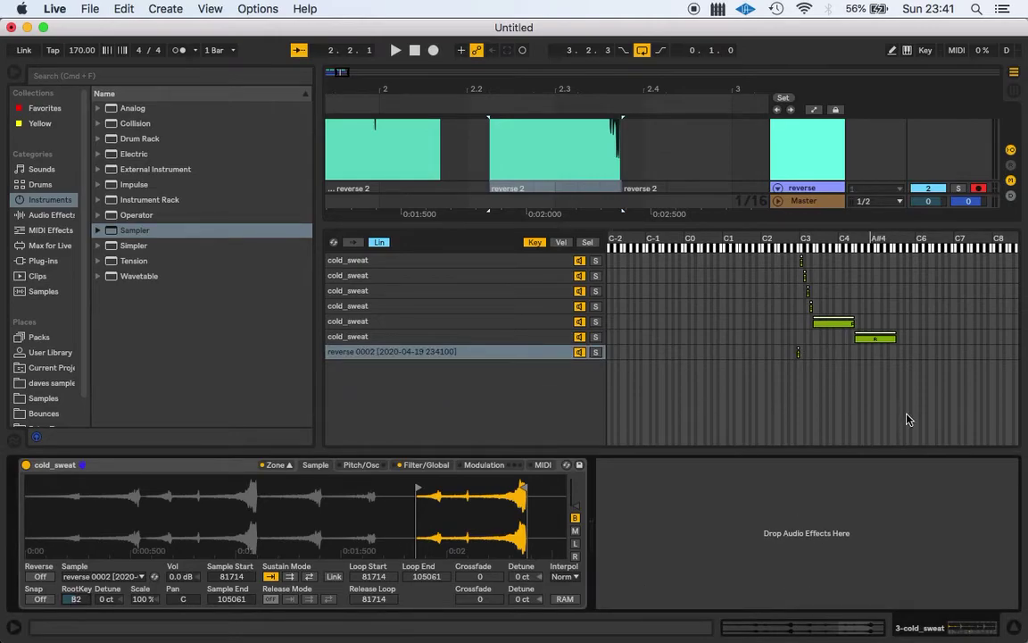
# Step: Hide the Sampler view, then unsolo and fold the cold_sweat audio track
pyautogui.click(874, 631)
pyautogui.click(1014, 629)
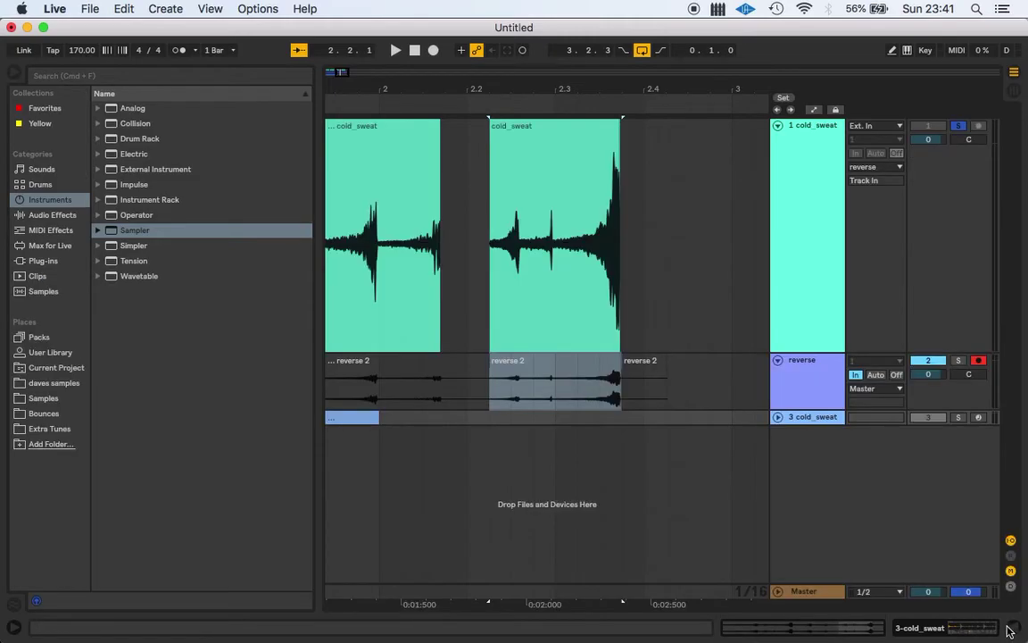
pyautogui.click(787, 275)
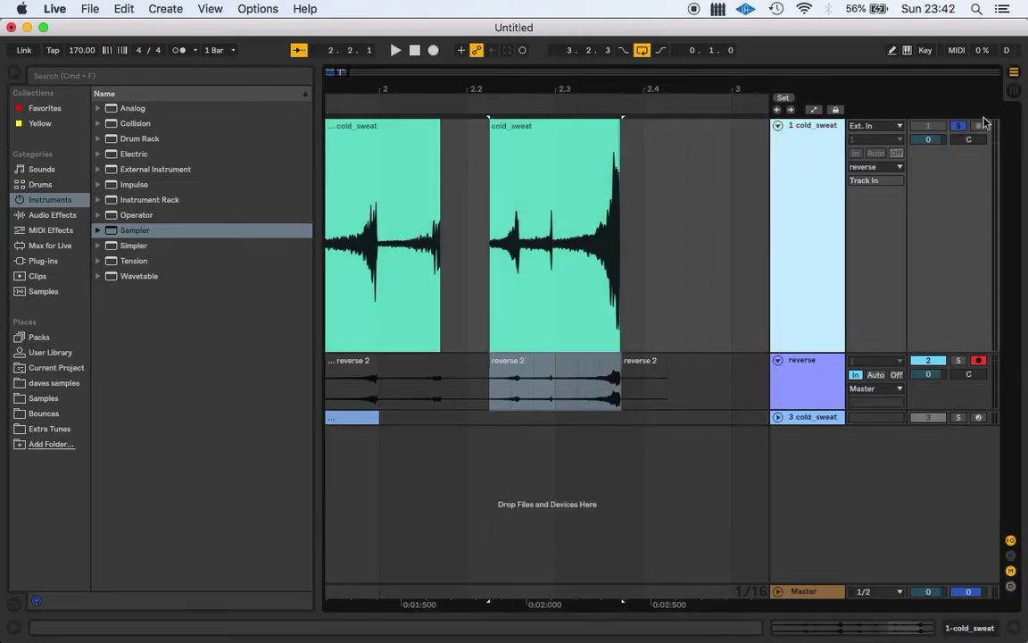
pyautogui.click(957, 126)
pyautogui.click(790, 132)
pyautogui.click(777, 125)
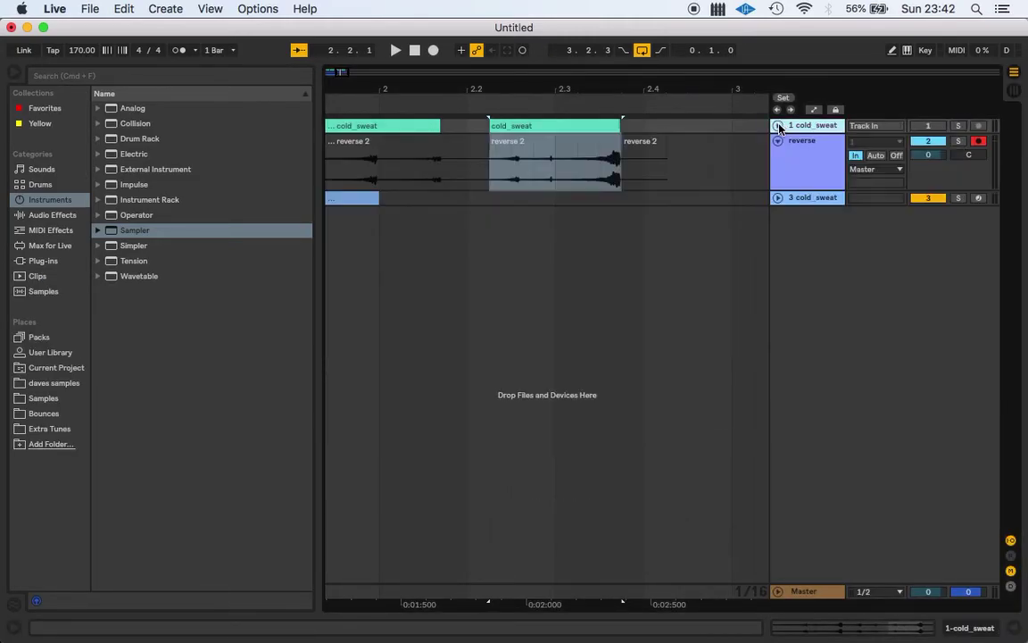
# Step: Open the MIDI clip on track 3 and extend its end to 2.2.1, adding a C3 note at bar 2
pyautogui.click(340, 199)
pyautogui.doubleClick(340, 199)
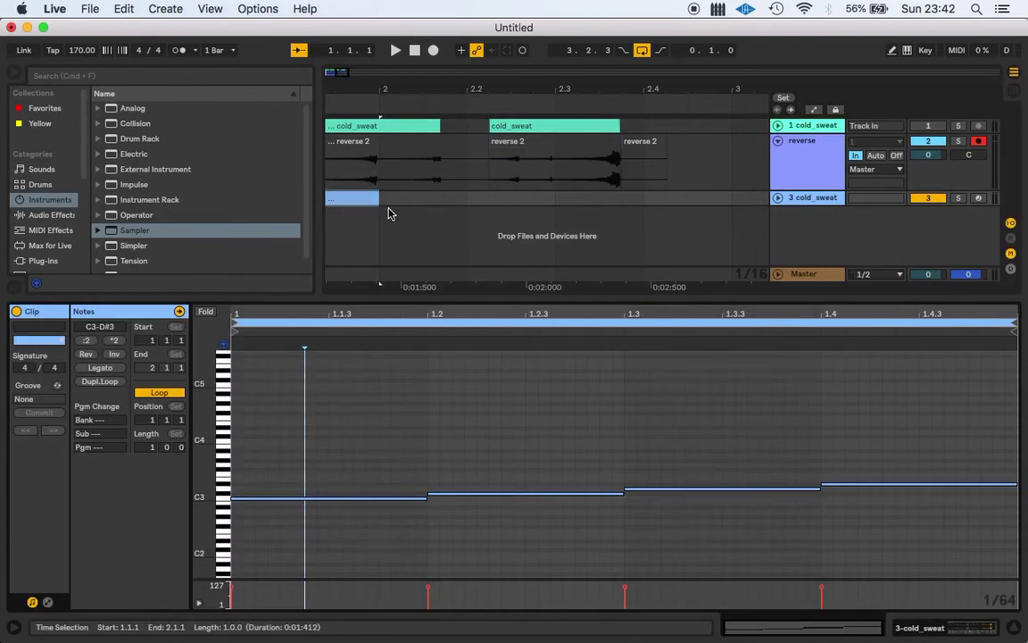
pyautogui.moveTo(379, 198); pyautogui.dragTo(466, 201)
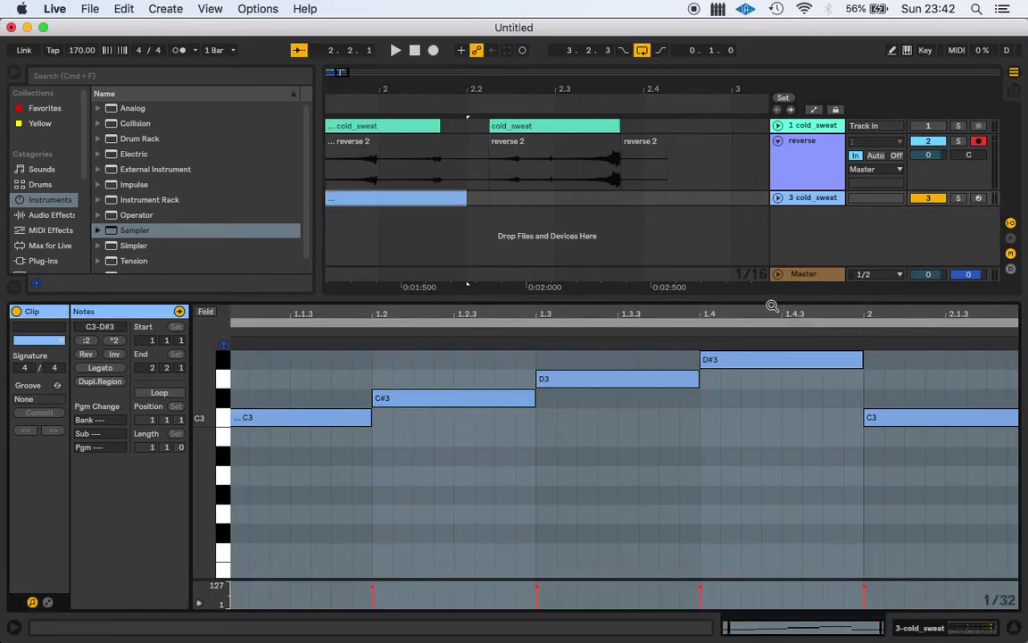
pyautogui.click(789, 463)
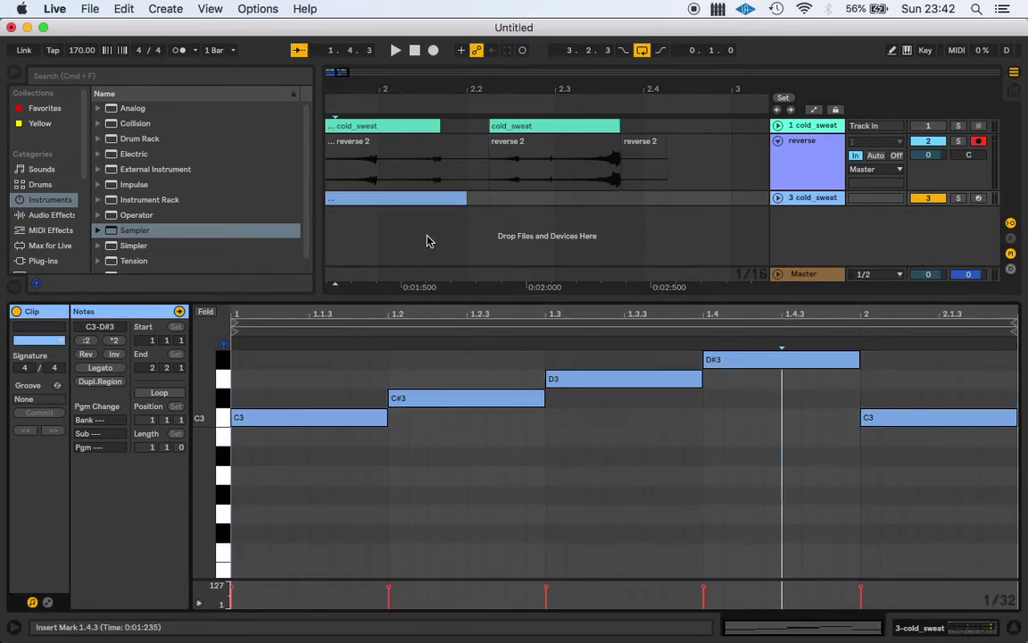
pyautogui.click(356, 196)
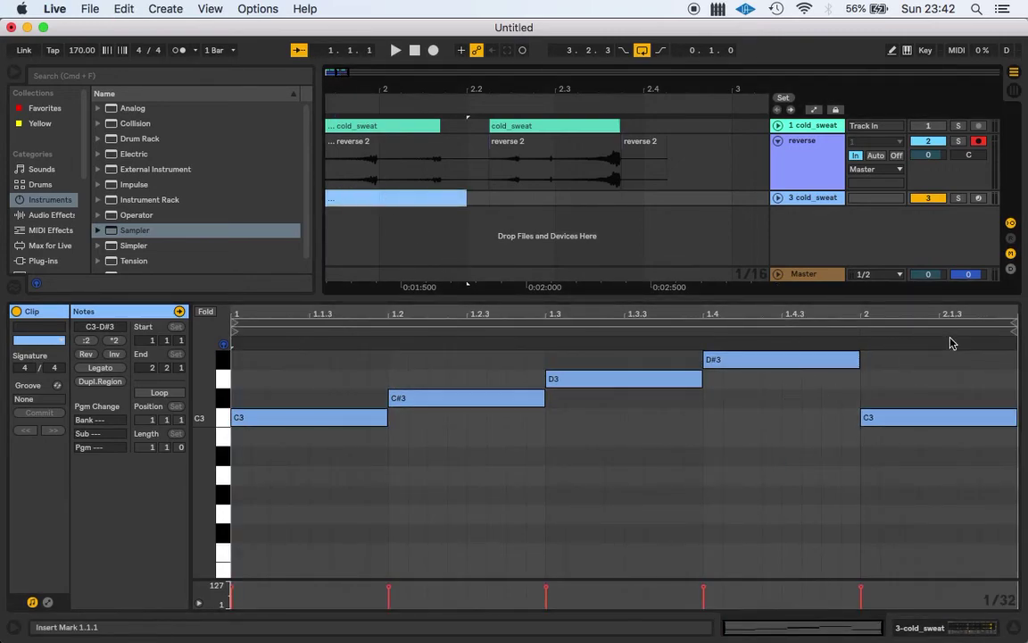
# Step: Audition the MIDI clip on track 3 and lengthen it to end at 3.1.1
pyautogui.press('space')
pyautogui.press('space')
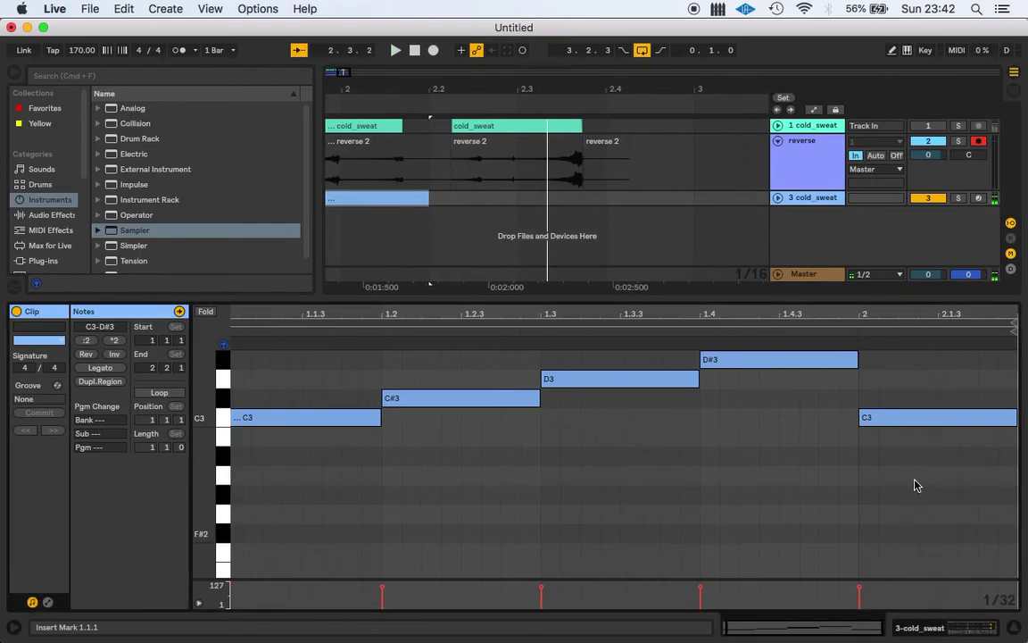
pyautogui.press('space')
pyautogui.press('space')
pyautogui.moveTo(740, 88); pyautogui.dragTo(399, 101)
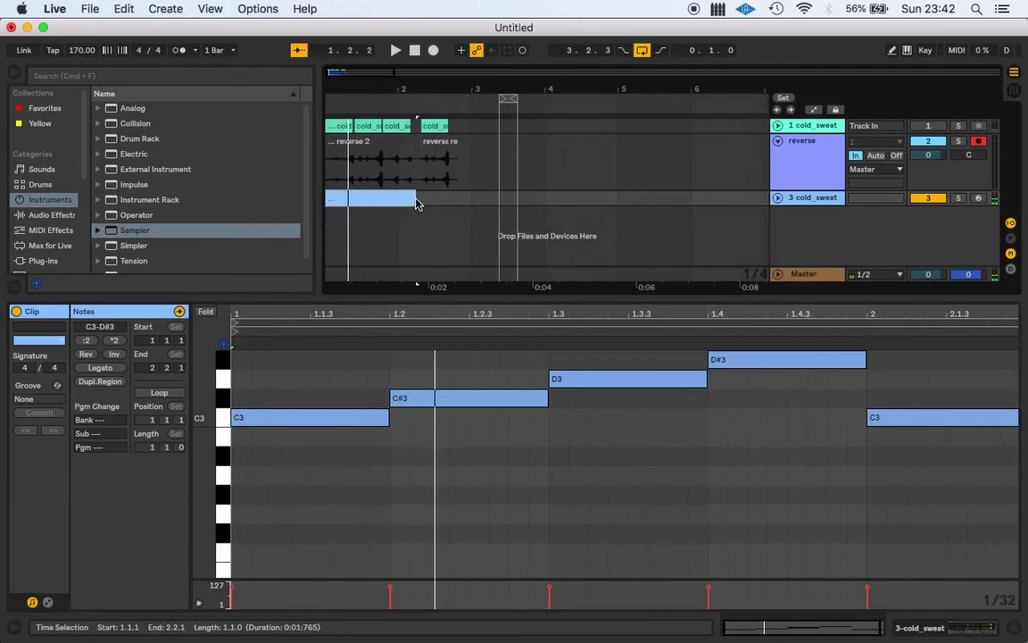
pyautogui.moveTo(416, 198); pyautogui.dragTo(466, 201)
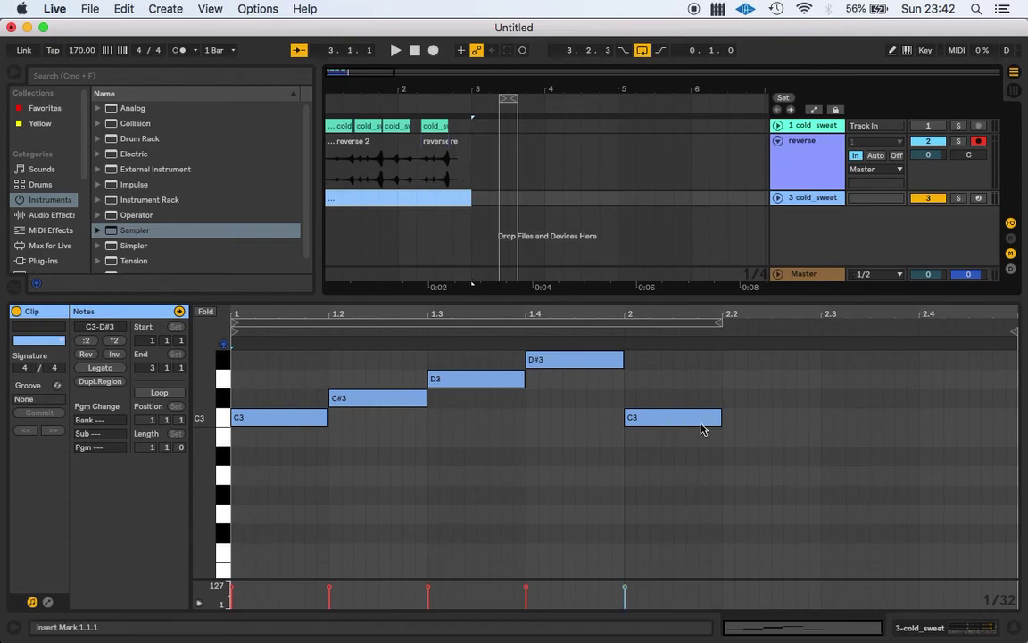
# Step: Fill the clip's second bar with one-beat notes: C#3 at 2.2, D3 at 2.3 and B2 at 2.4
pyautogui.click(688, 426)
pyautogui.moveTo(671, 422); pyautogui.dragTo(941, 450)
pyautogui.click(885, 471)
# Step: Play back the two-bar MIDI pattern, stop it and replay the clip from 1.1.1
pyautogui.press('space')
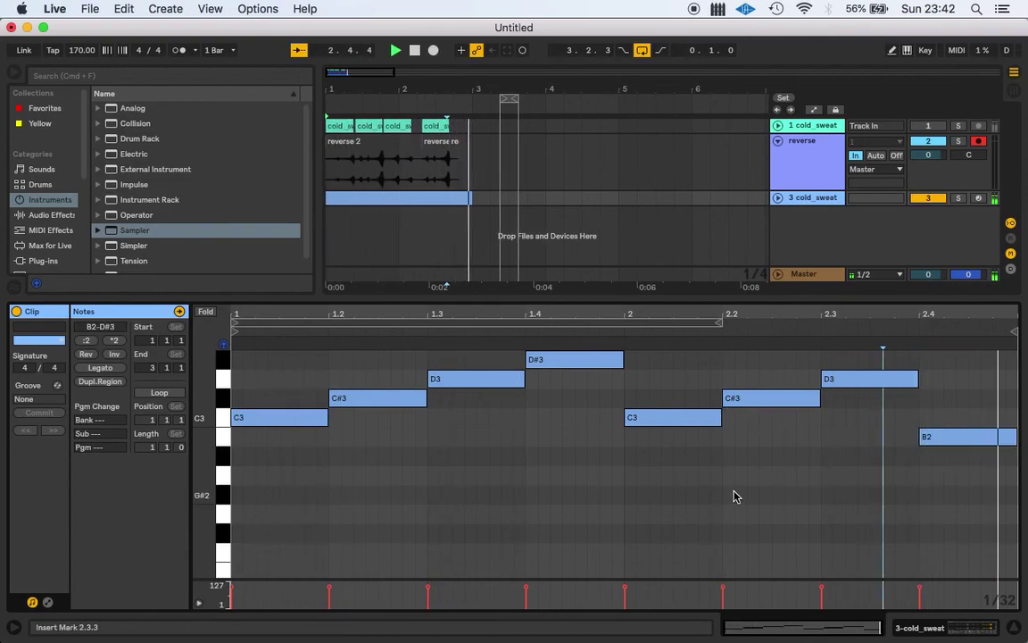
pyautogui.press('space')
pyautogui.click(387, 197)
pyautogui.click(385, 197)
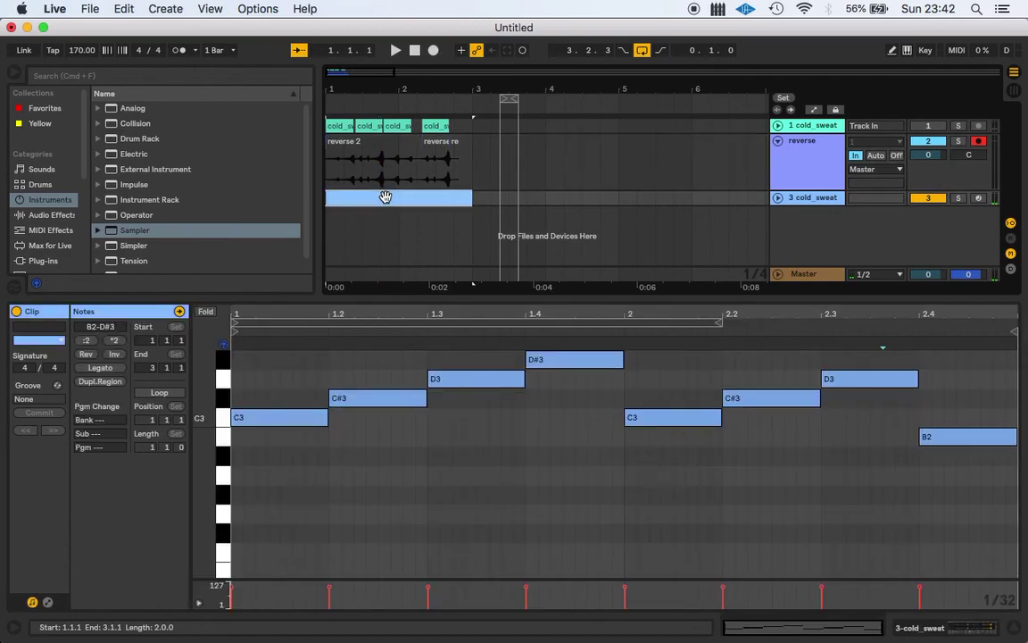
pyautogui.press('space')
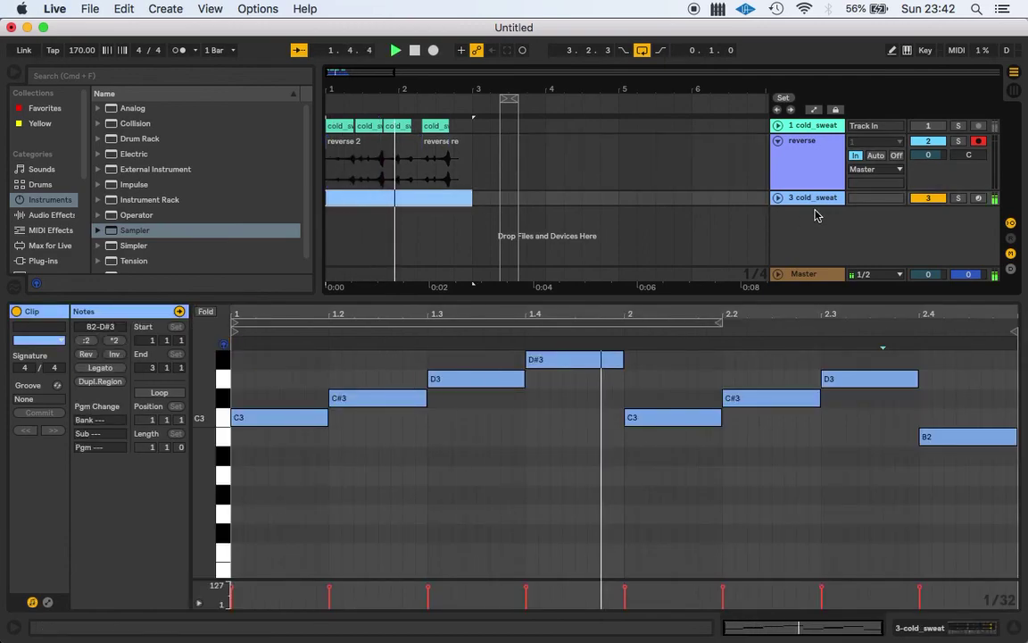